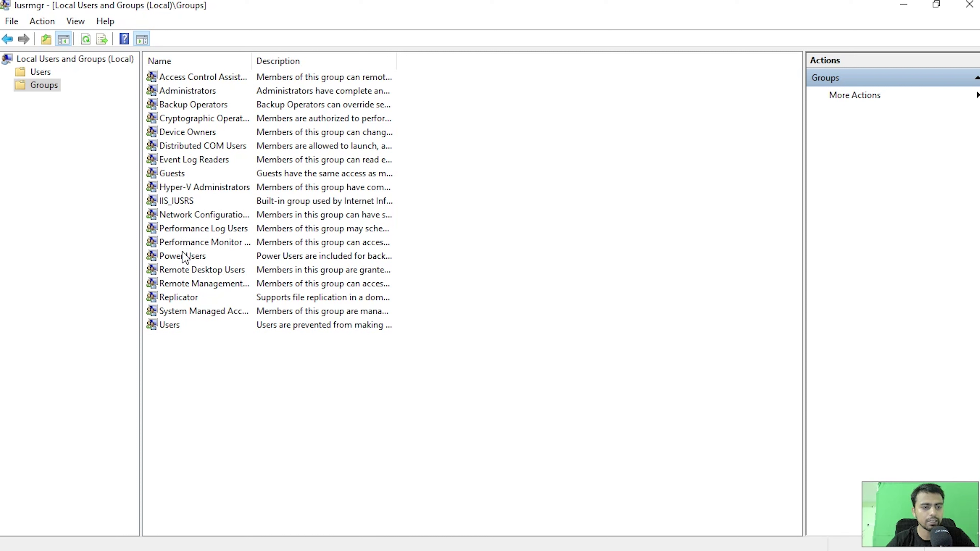
Select the Users group in the list of local groups.
left_click(217, 325)
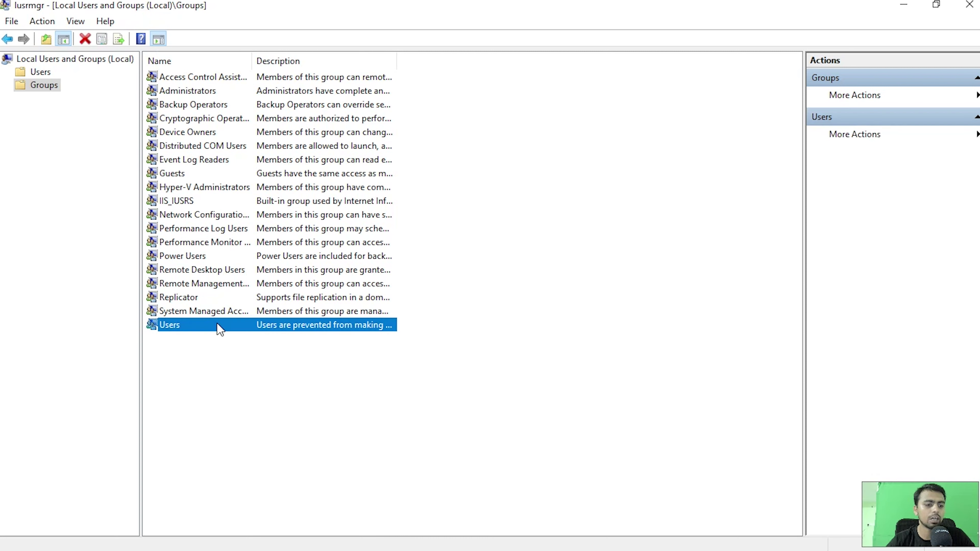
left_click(6, 40)
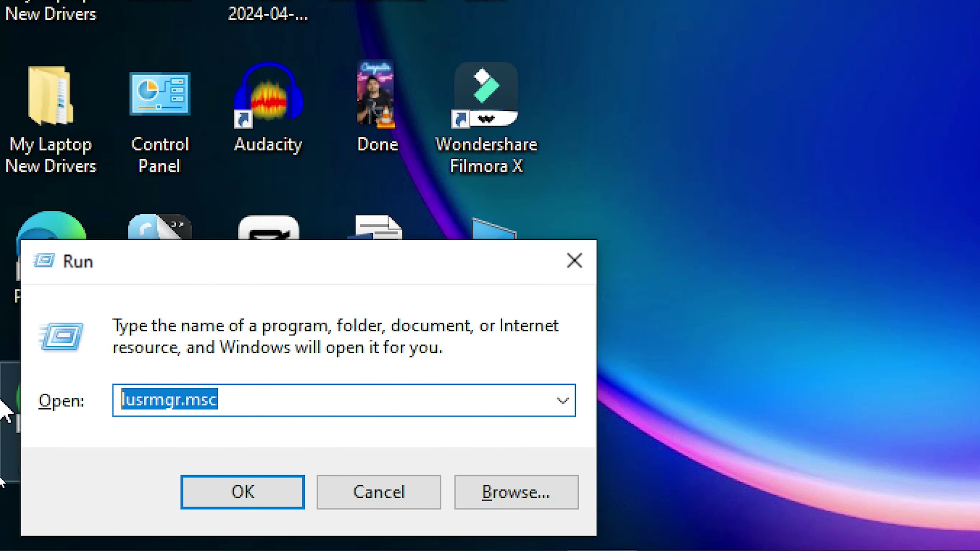
Open Device Manager by running devmgmt.msc, and maximize its window.
type("dev")
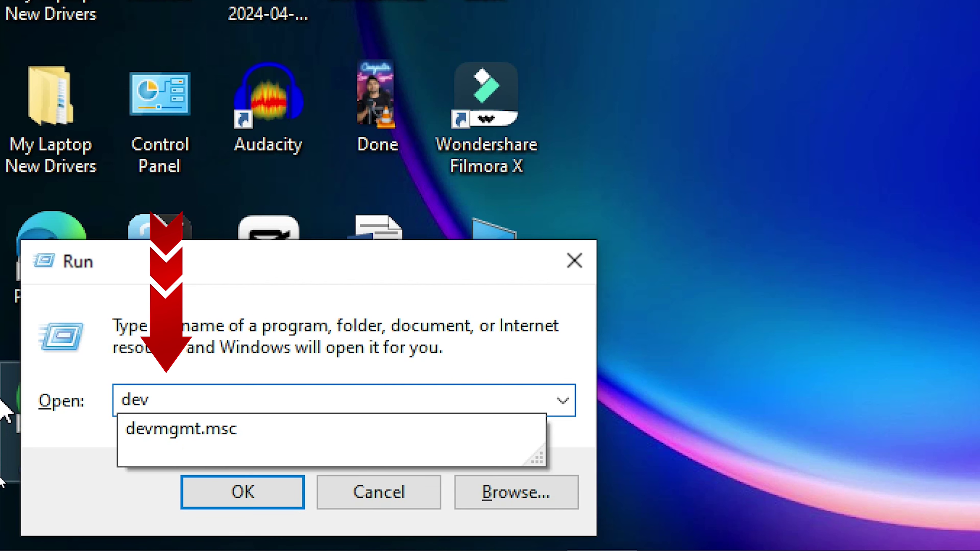
key("Down")
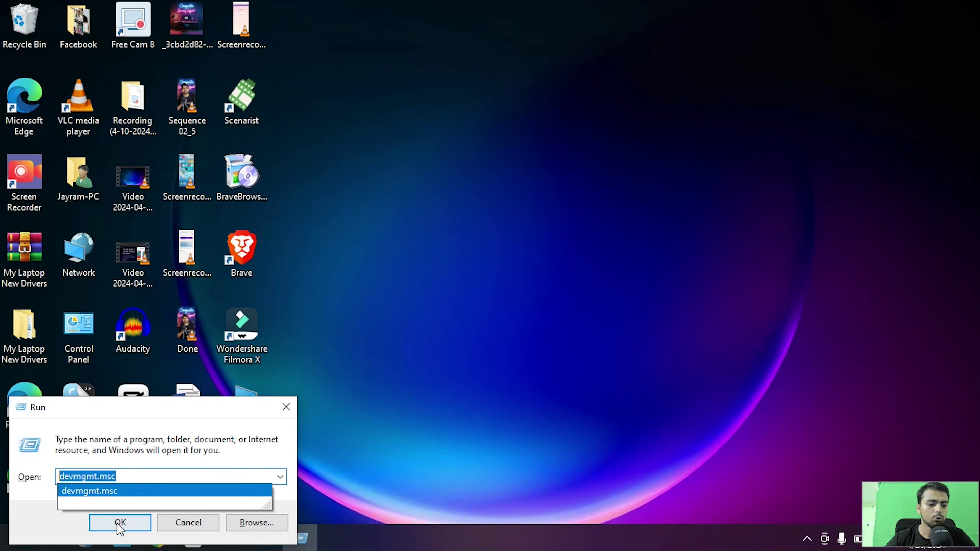
left_click(120, 522)
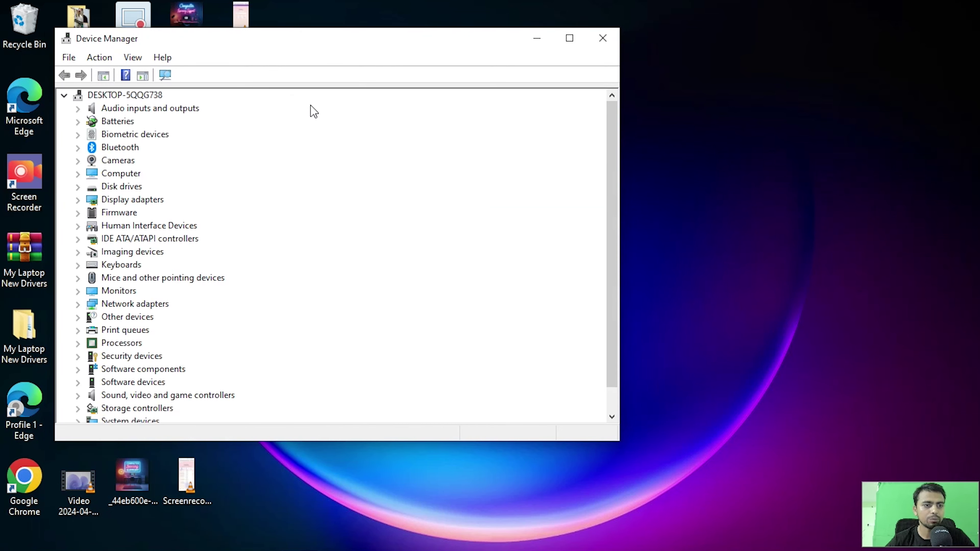
double_click(254, 38)
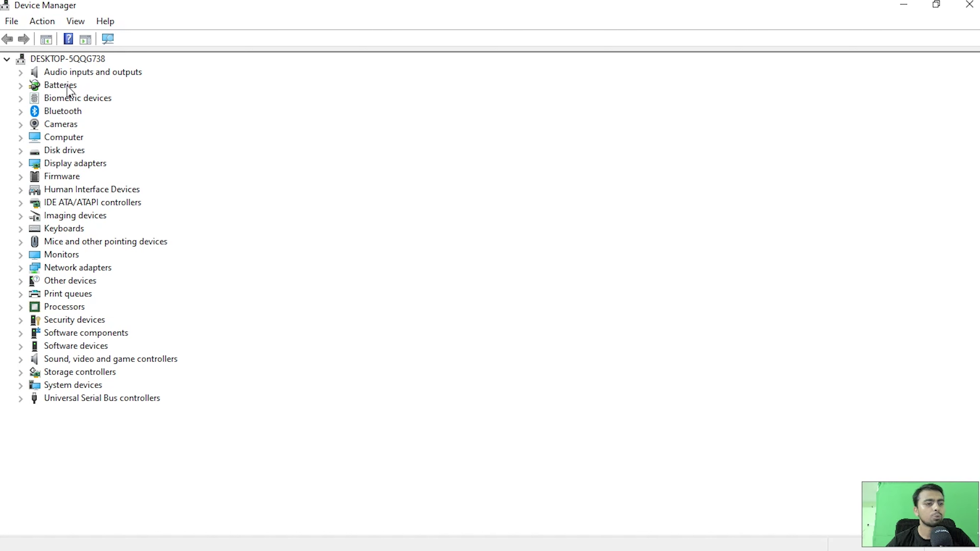
Open Disk Management by running diskmgmt.msc, and maximize its window.
key("f")
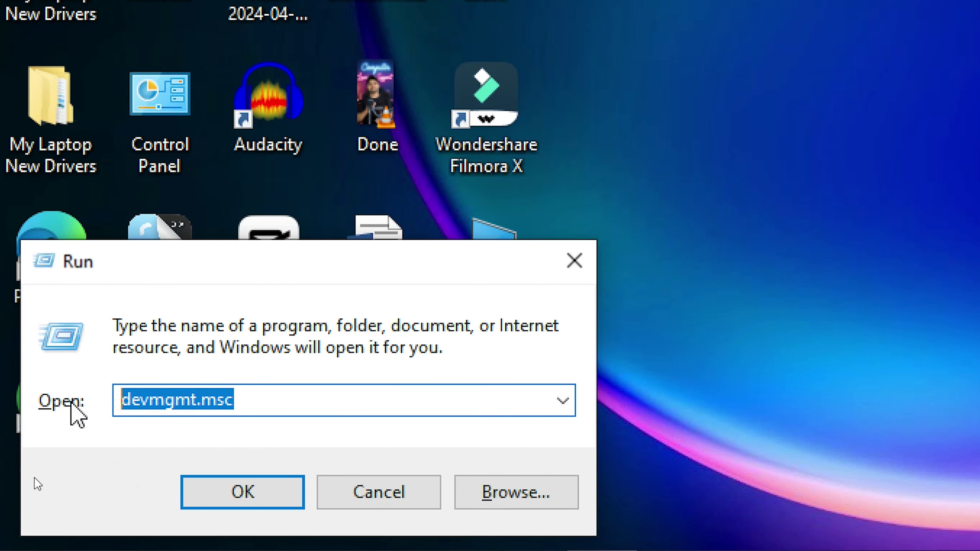
type("disk")
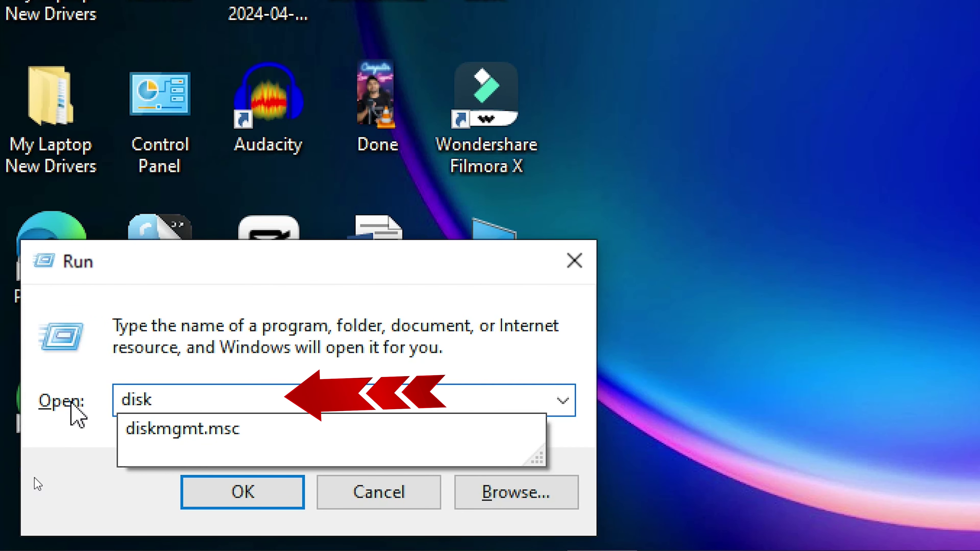
key("Down")
left_click(175, 465)
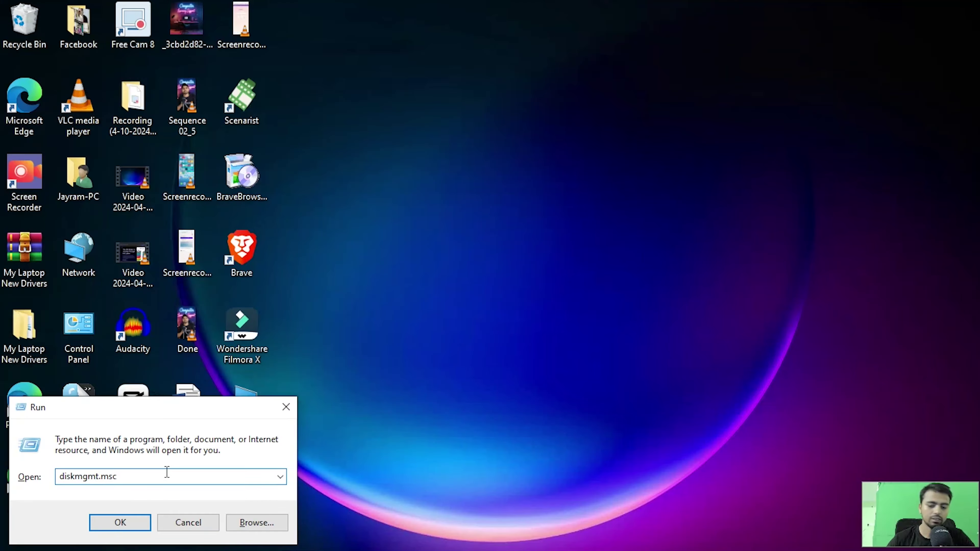
key("Return")
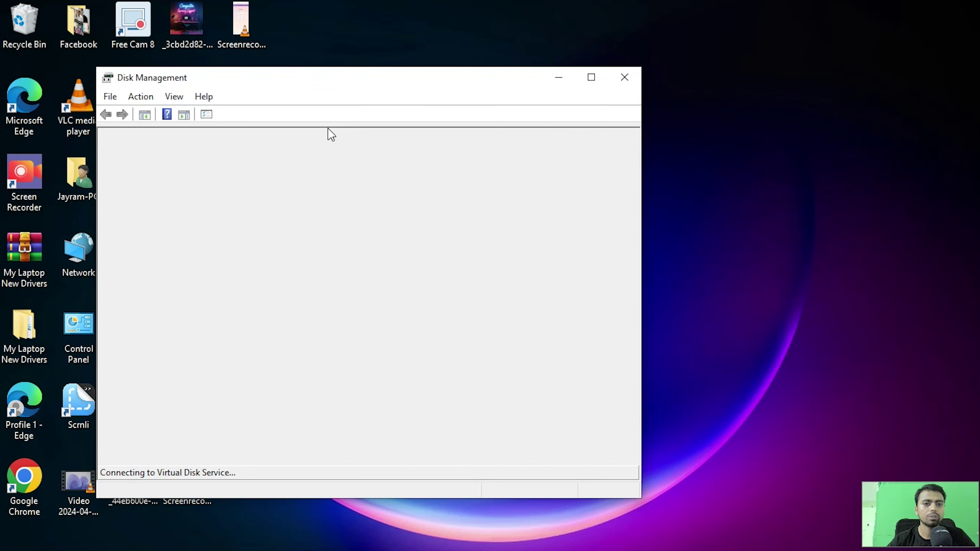
double_click(317, 76)
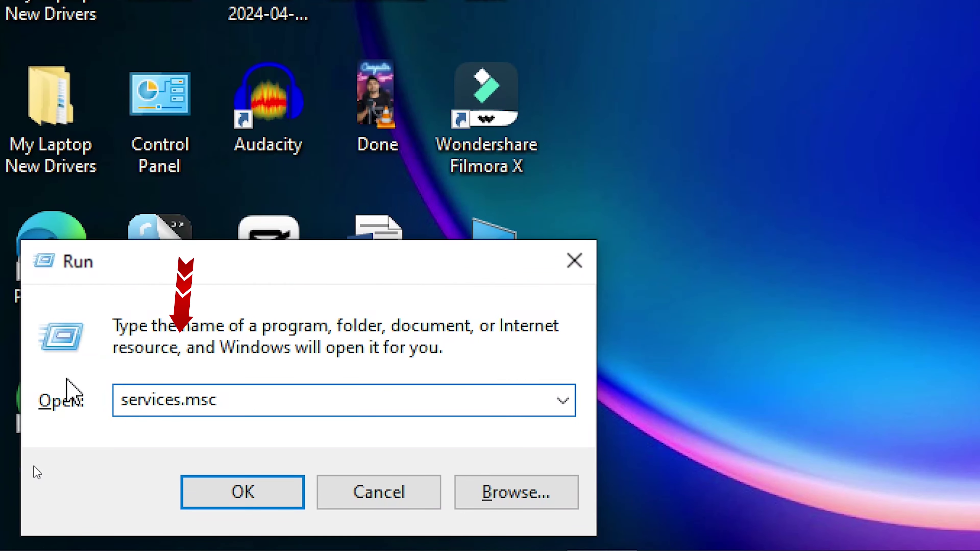
Open the Services console by running services.msc.
left_click_drag(259, 407, 103, 409)
left_click(221, 401)
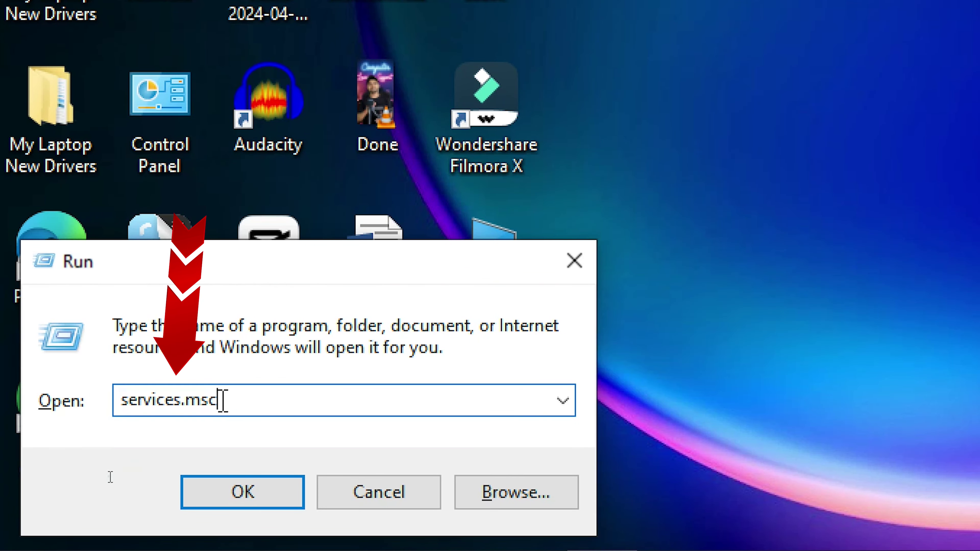
key("Return")
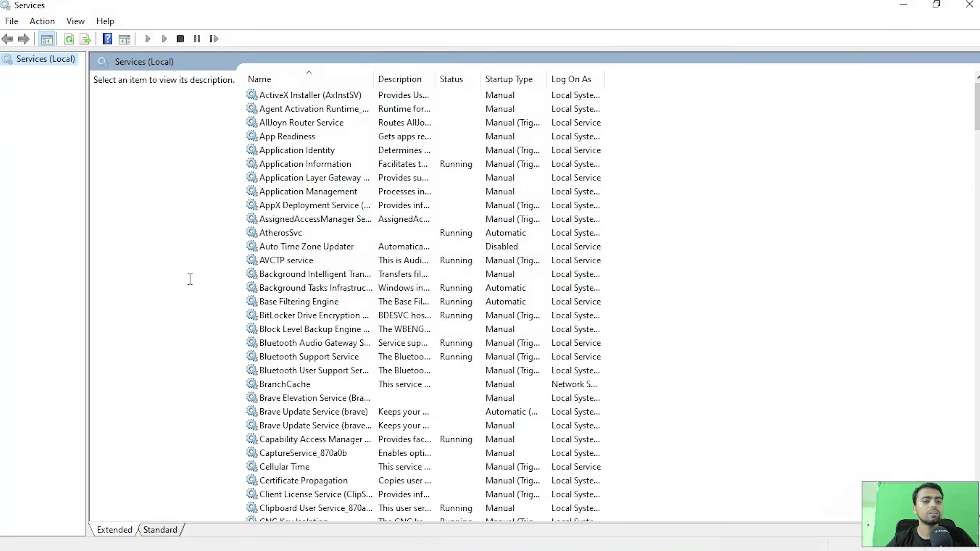
Check the actions available for Data Sharing Service, and select Device Association Service to read its description.
scroll(386, 180, "down", 15)
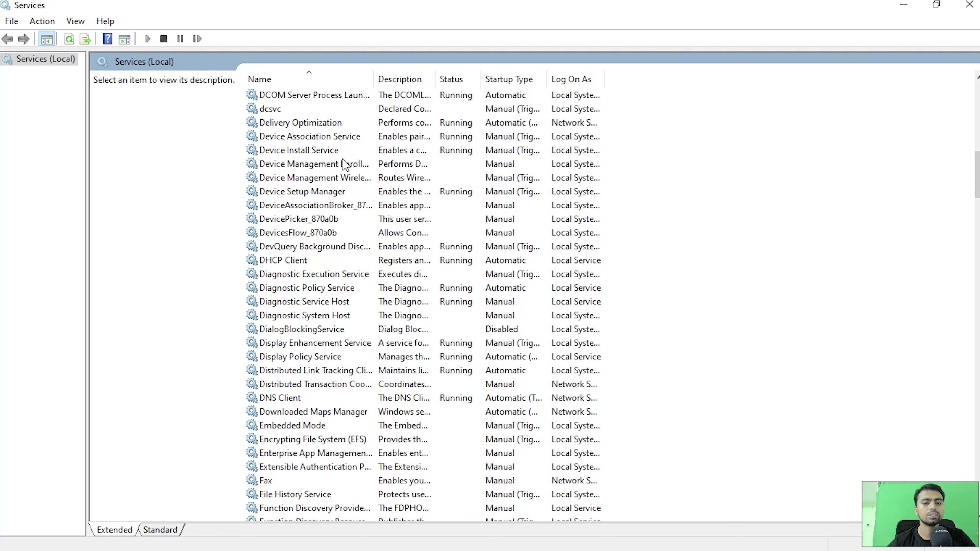
scroll(335, 162, "up", 2)
right_click(332, 152)
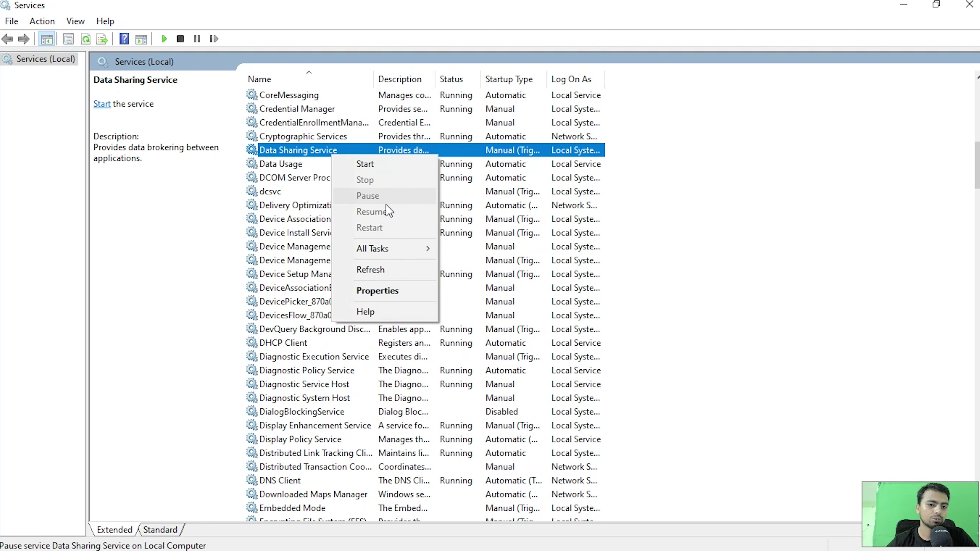
left_click(280, 219)
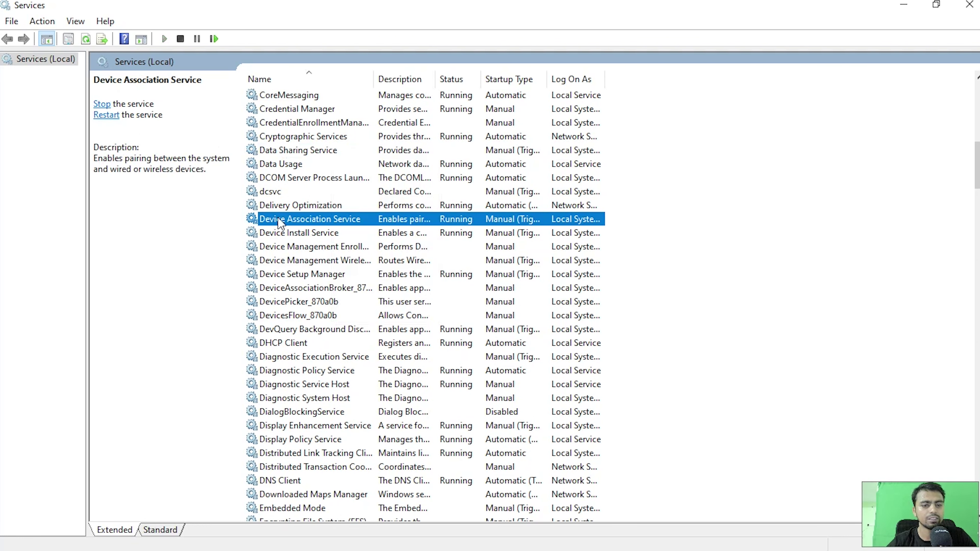
View the properties of Device Management Enrollment Service and Device Install Service, closing each dialog without changes.
right_click(345, 249)
double_click(311, 249)
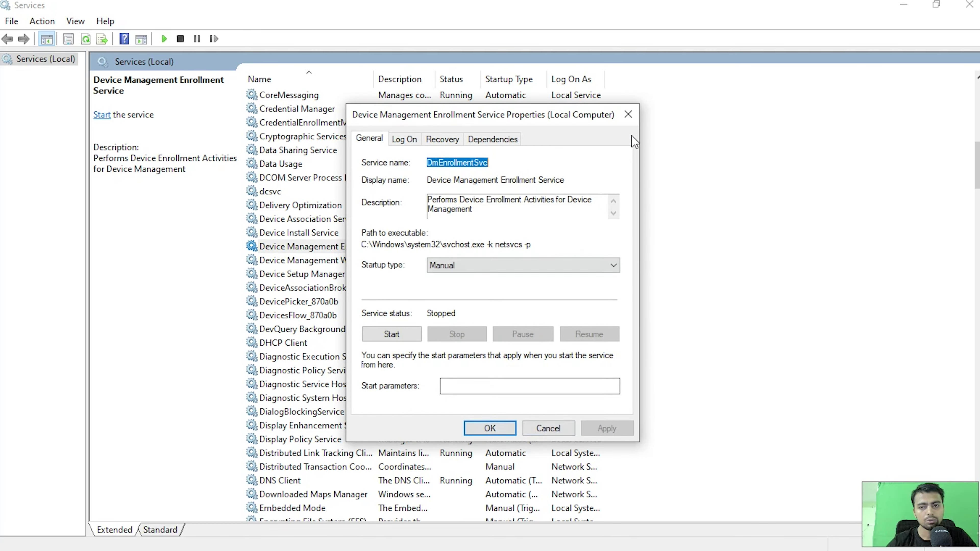
left_click(628, 115)
double_click(339, 233)
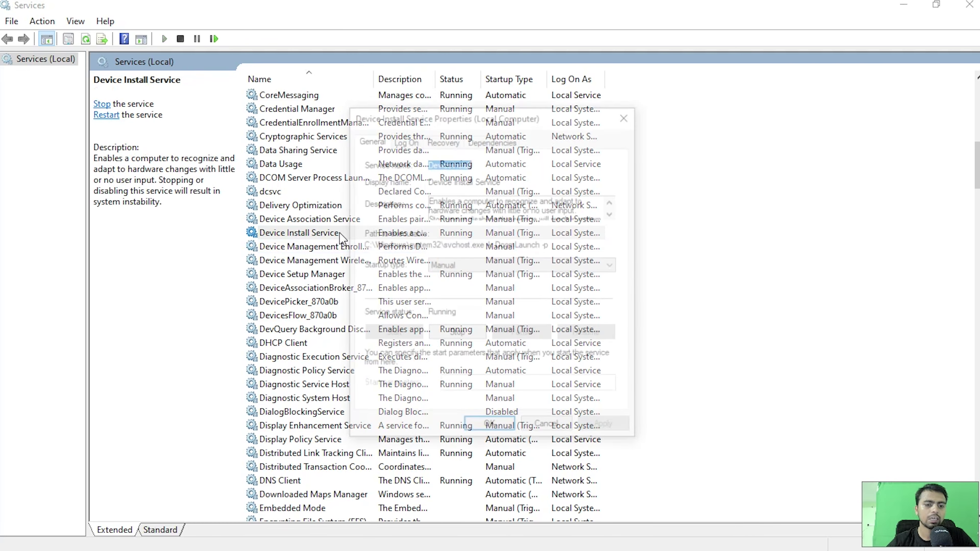
left_click(625, 117)
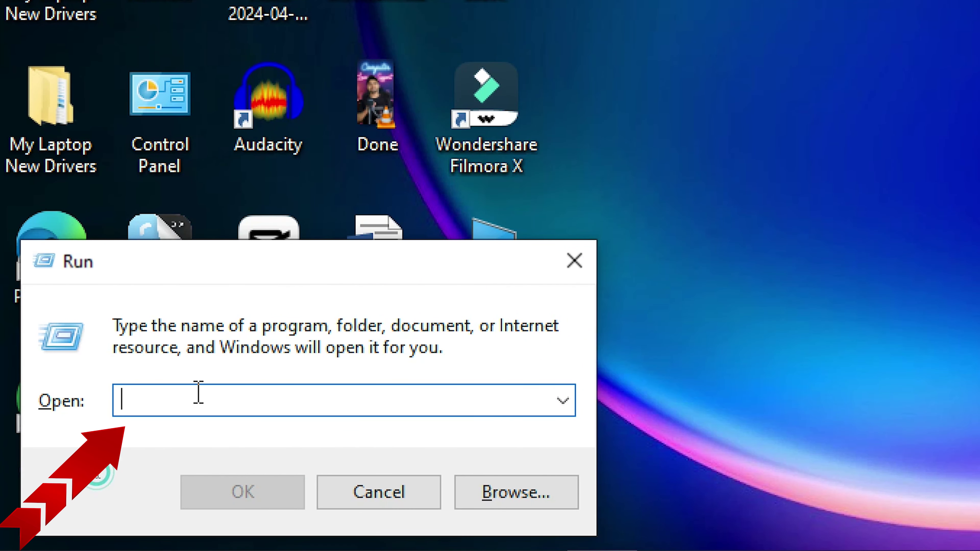
Open System Information by running msinfo32, and maximize its window.
type("msinfo32")
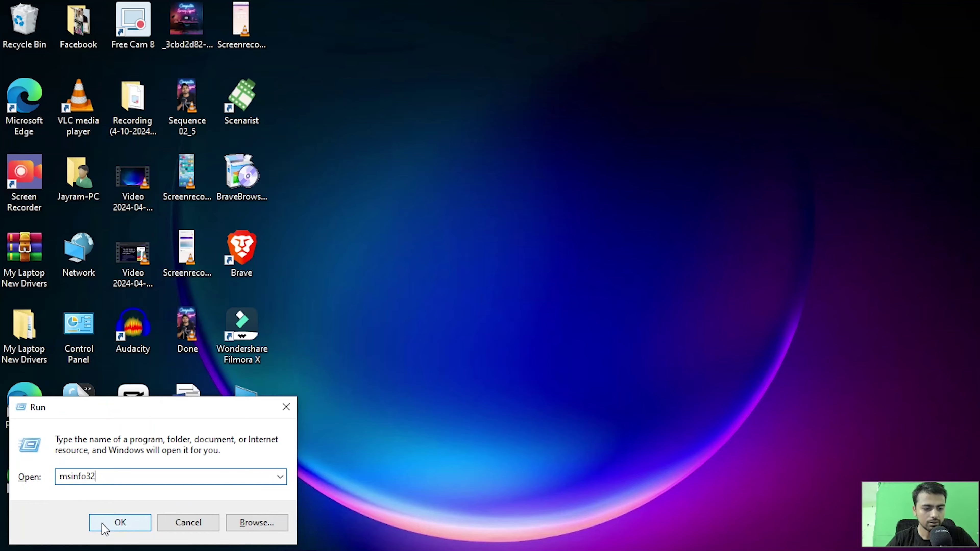
left_click(243, 492)
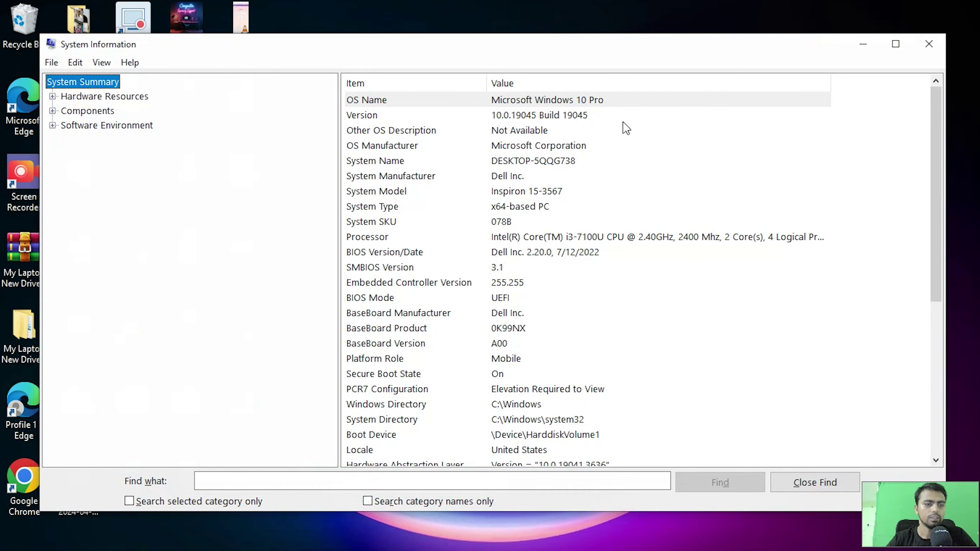
double_click(341, 48)
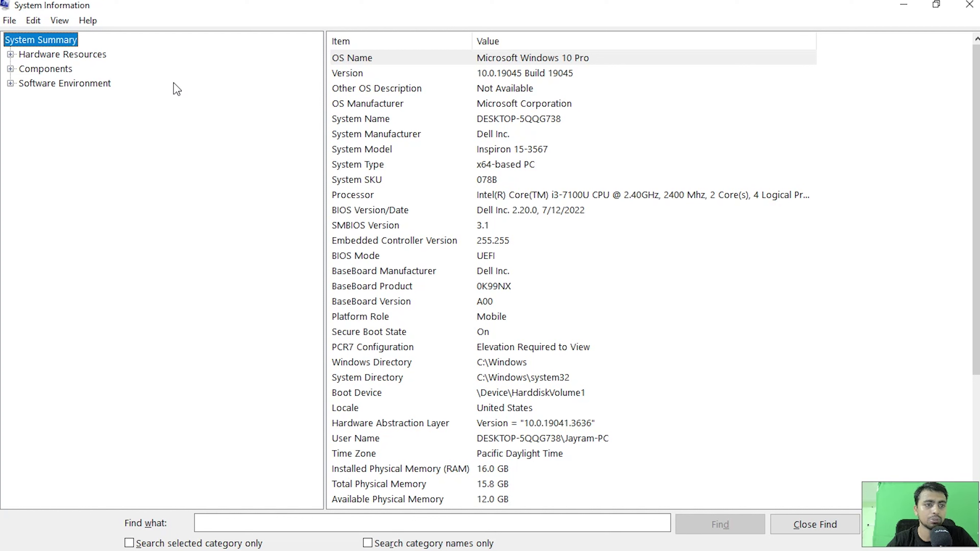
Expand Hardware Resources and Components, and review the system name, system model, available physical memory and available virtual memory entries in the summary.
left_click(10, 54)
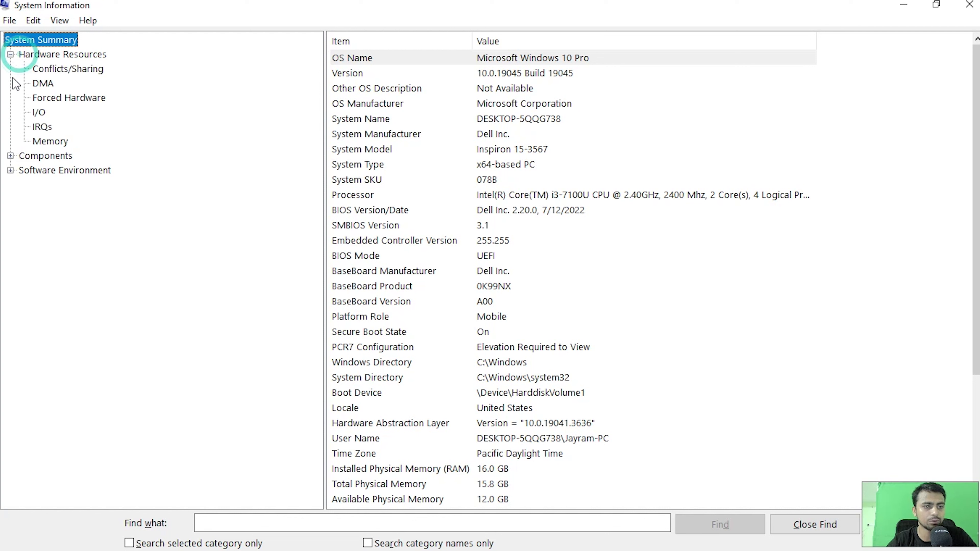
left_click(10, 155)
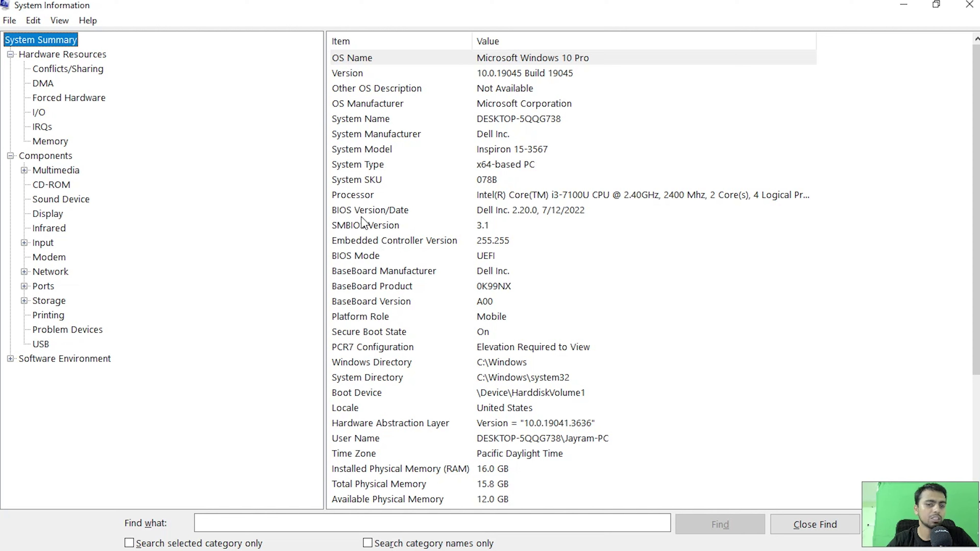
left_click(484, 118)
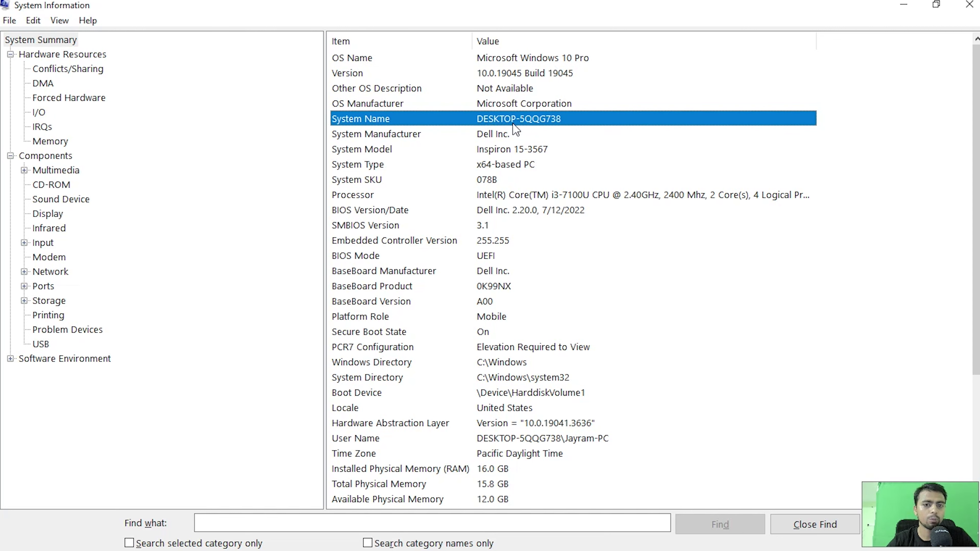
left_click(523, 150)
scroll(544, 252, "down", 4)
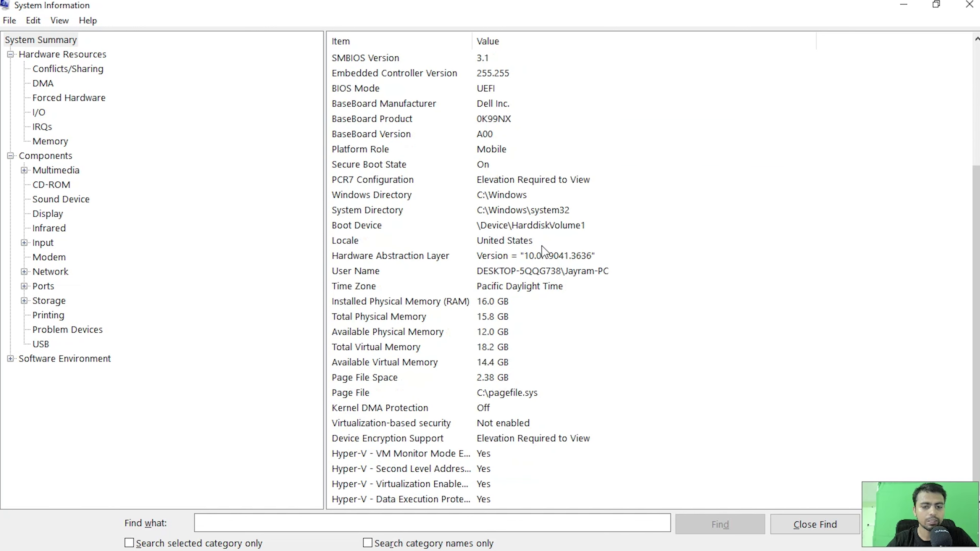
left_click(489, 333)
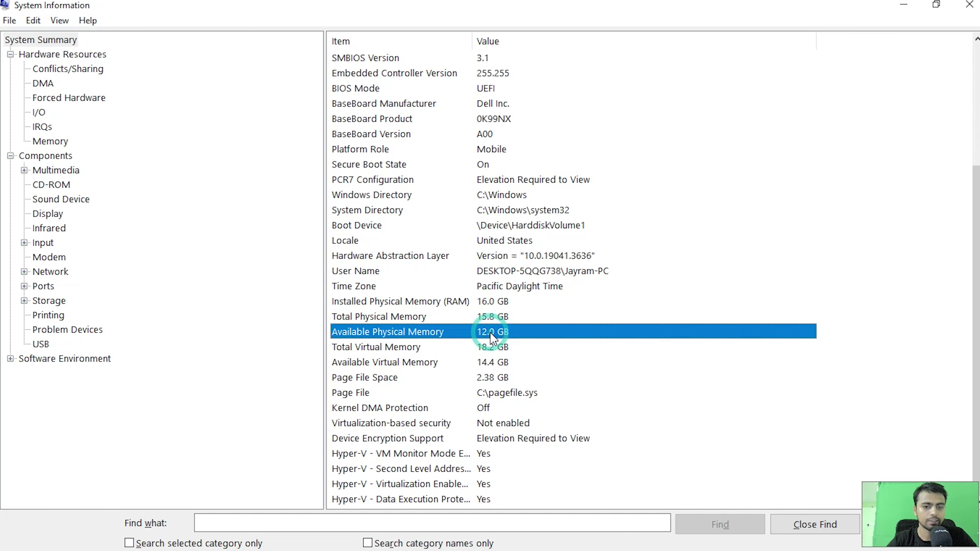
left_click(499, 368)
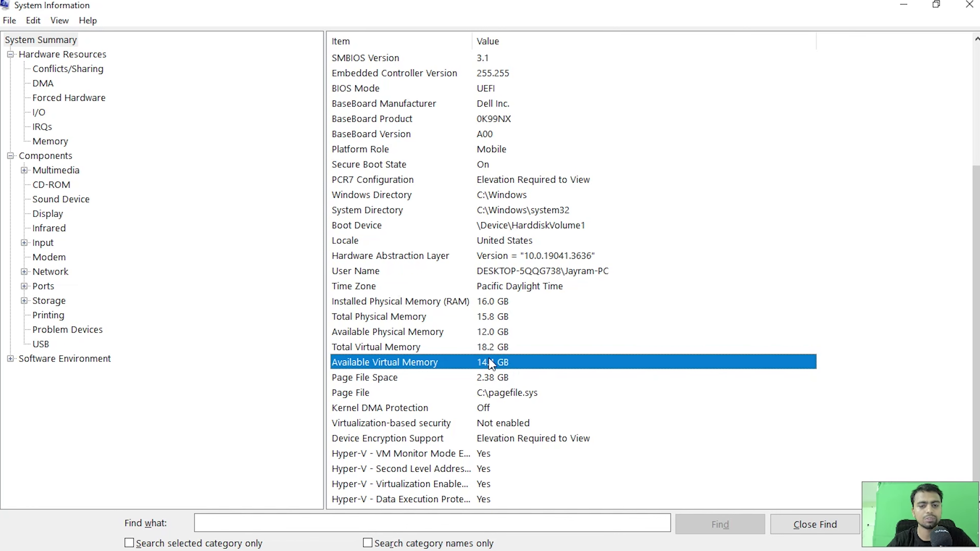
scroll(504, 289, "up", 4)
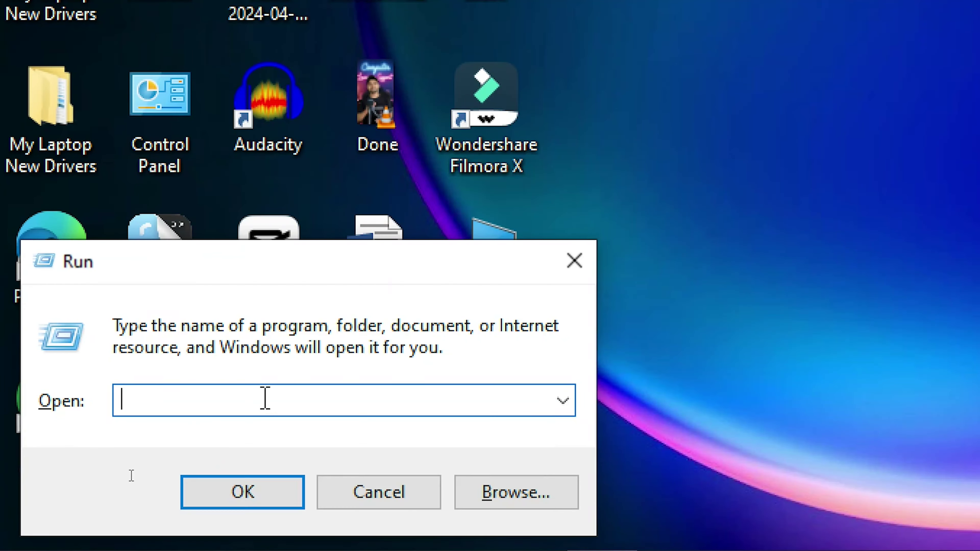
Open Desktop Icon Settings by running desk.cpl ,5 and move the dialog clear of the desktop icons.
type("de")
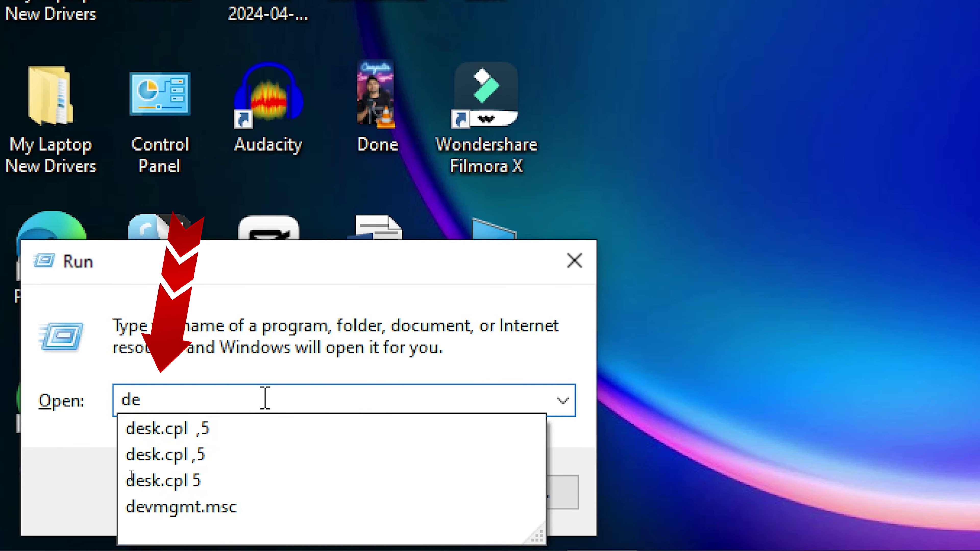
key("Down")
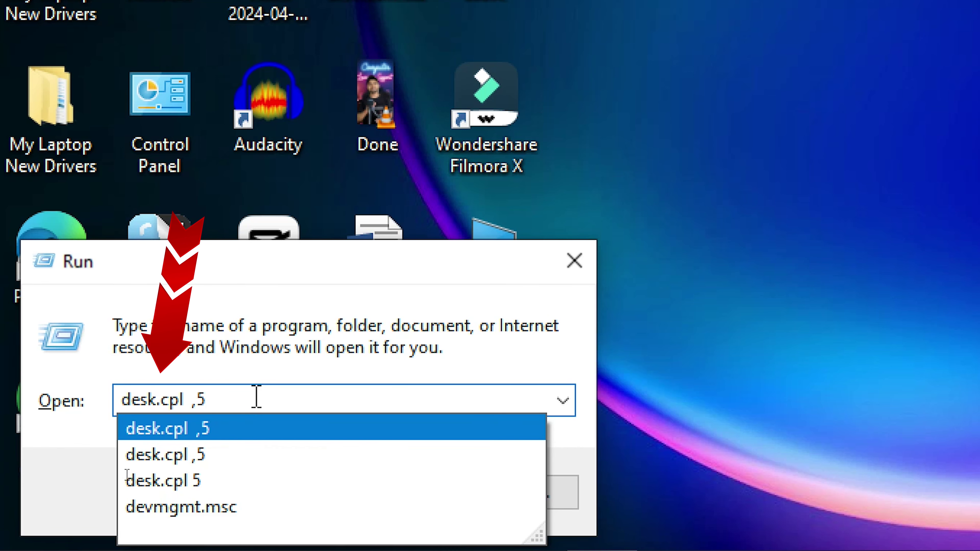
key("Return")
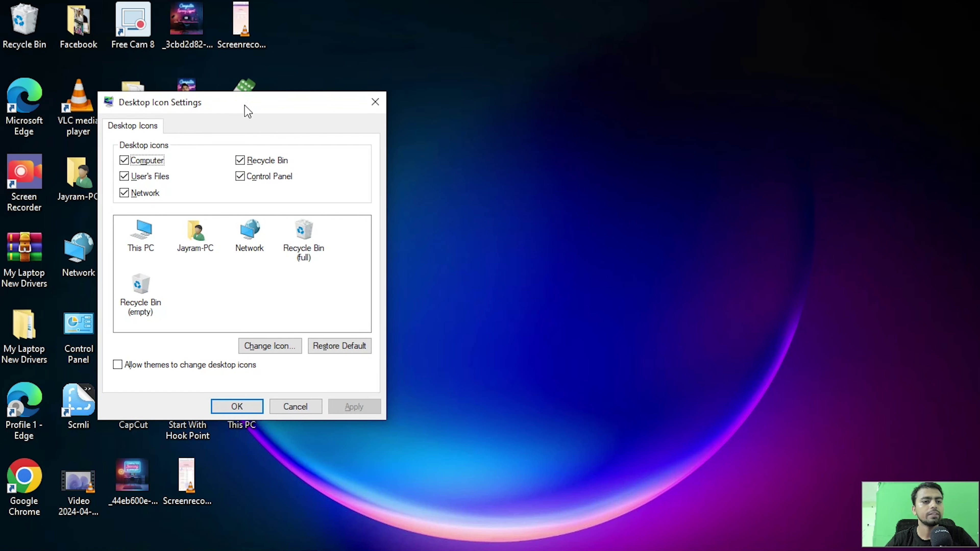
left_click_drag(245, 109, 443, 71)
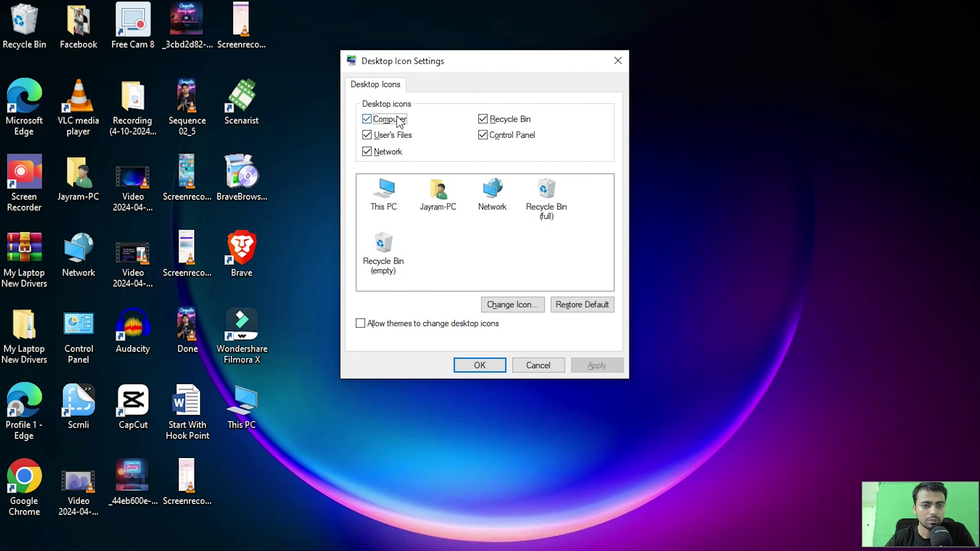
Remove the Computer icon from the desktop and restore it, applying each change.
left_click(242, 405)
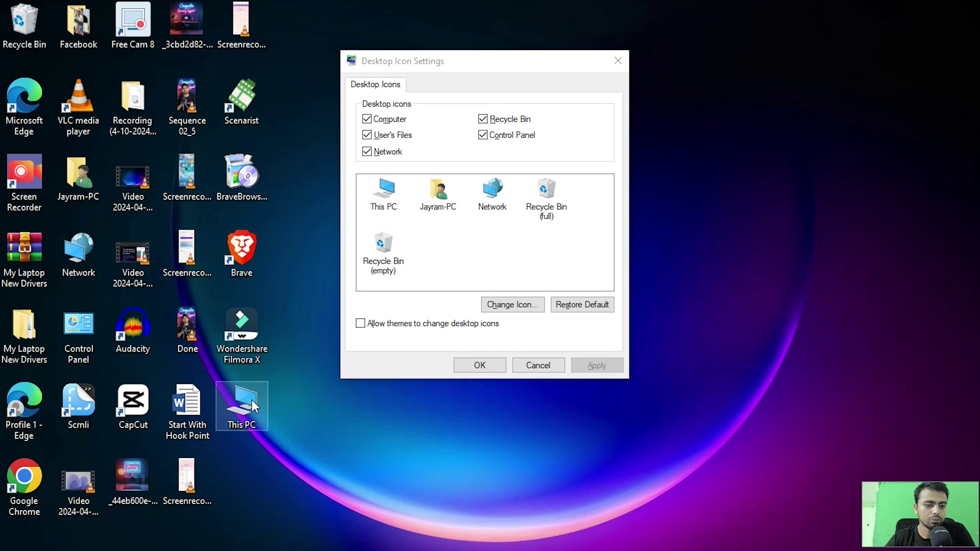
left_click(391, 121)
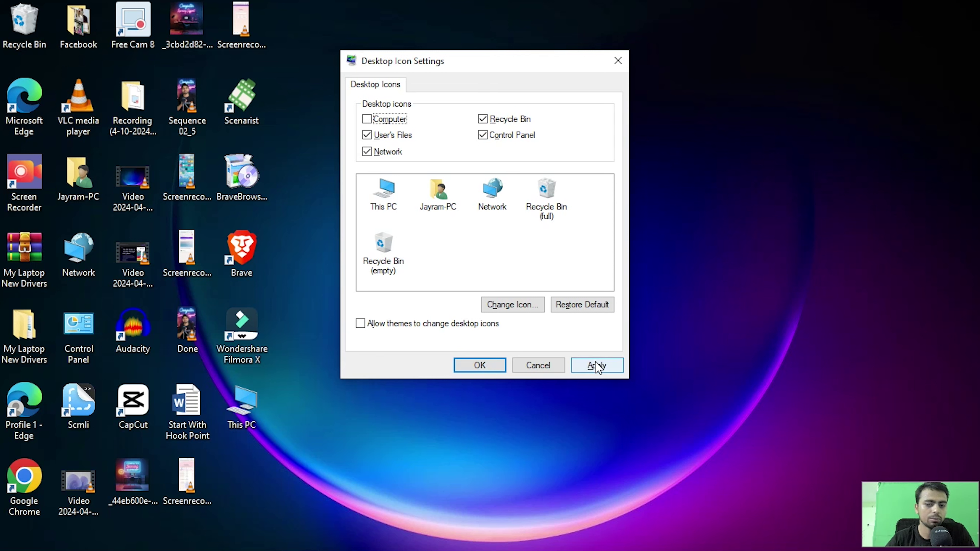
left_click(597, 366)
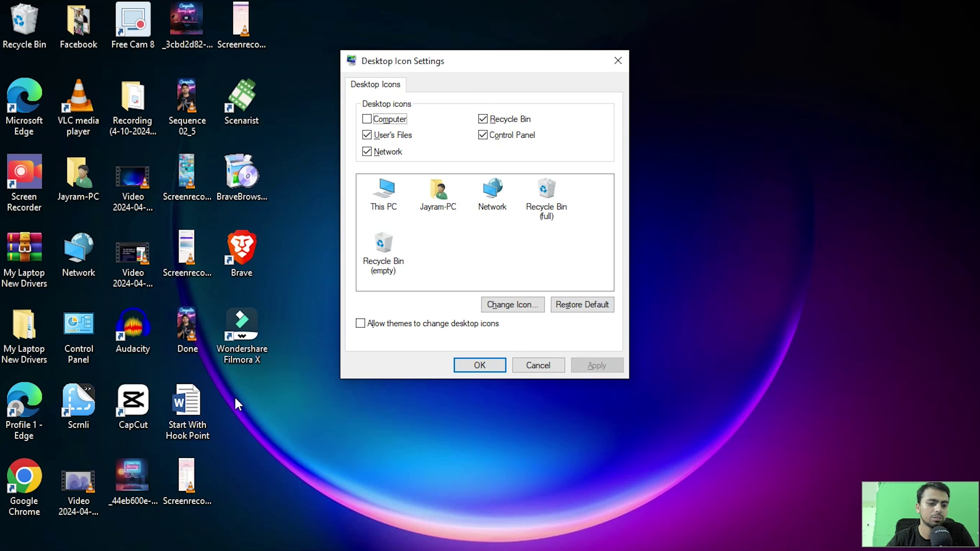
left_click(389, 120)
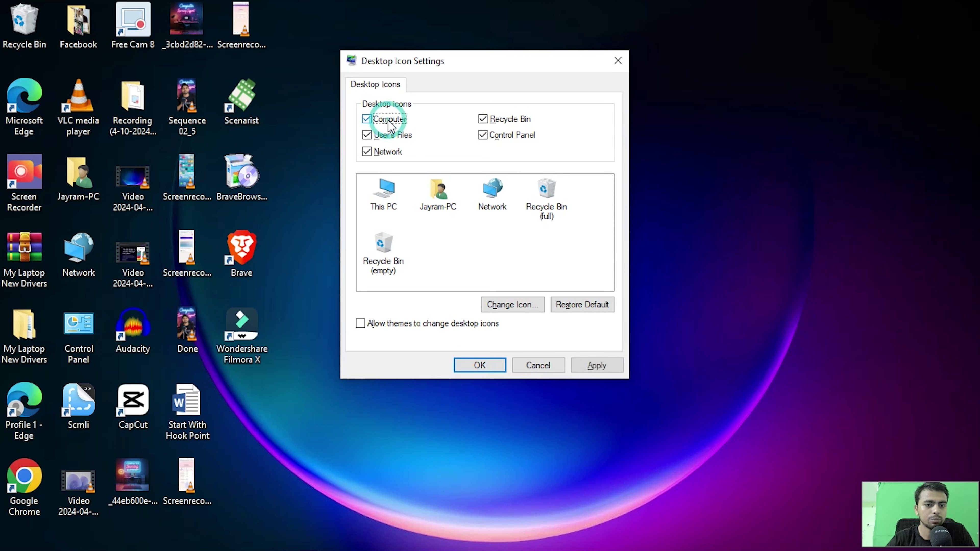
left_click(588, 365)
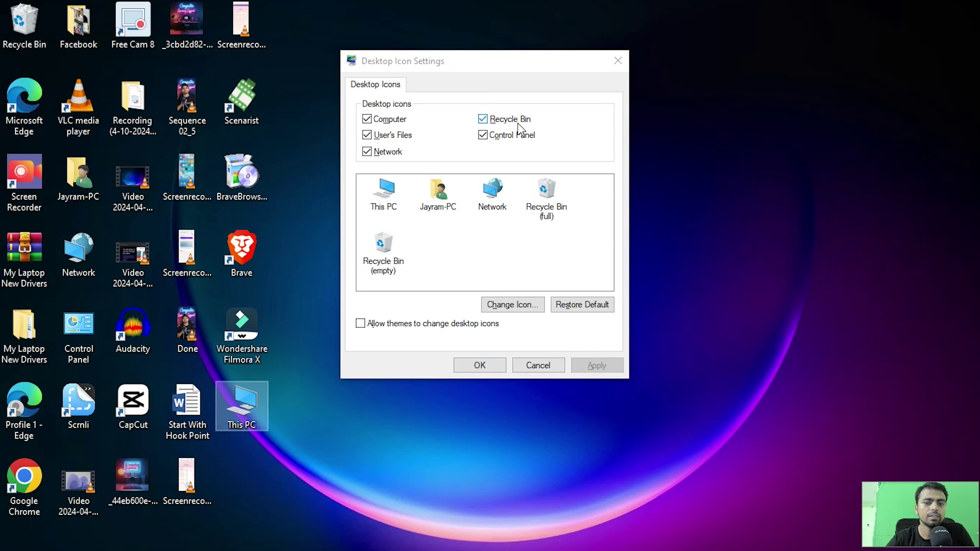
Deselect the User's Files, Control Panel and Network desktop icons, reselect all three, and apply the settings.
left_click(415, 135)
left_click(484, 133)
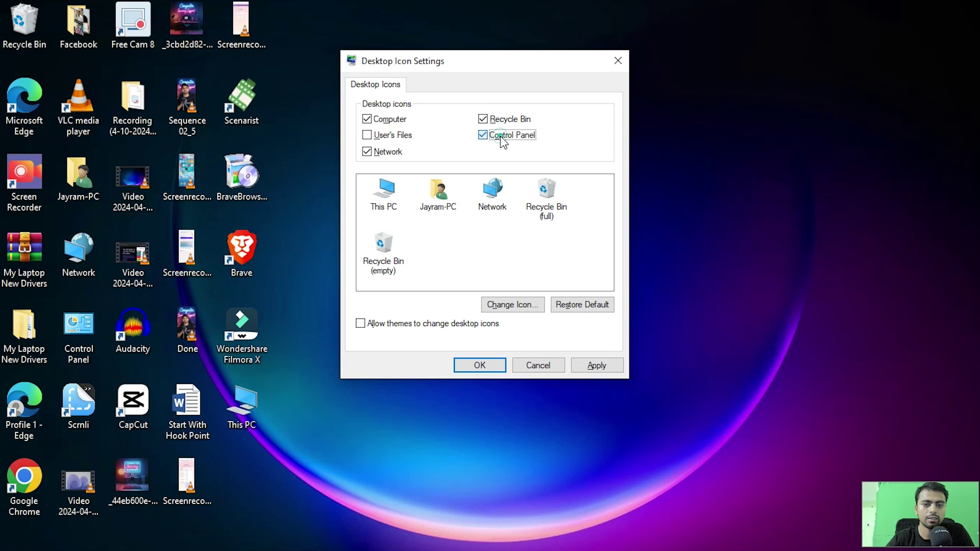
left_click(392, 154)
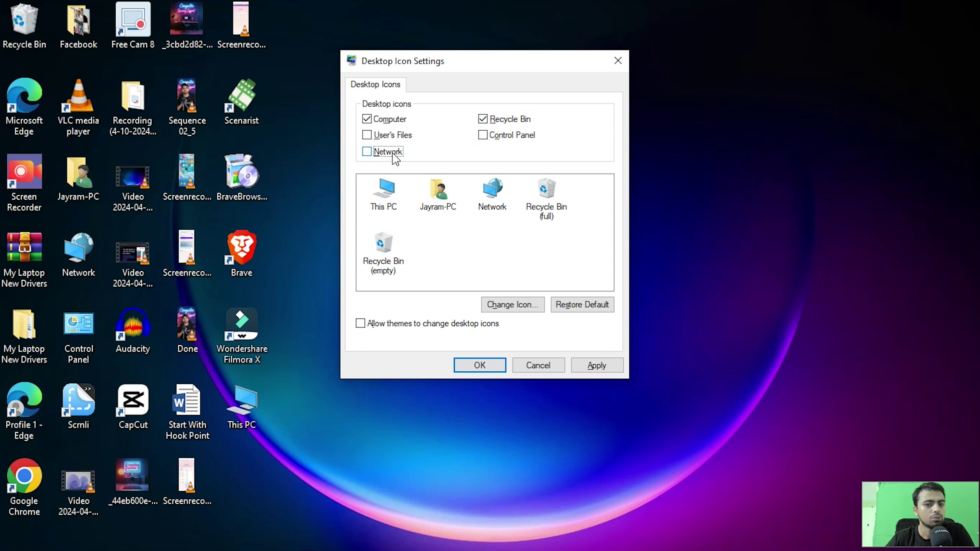
left_click(393, 153)
left_click(392, 135)
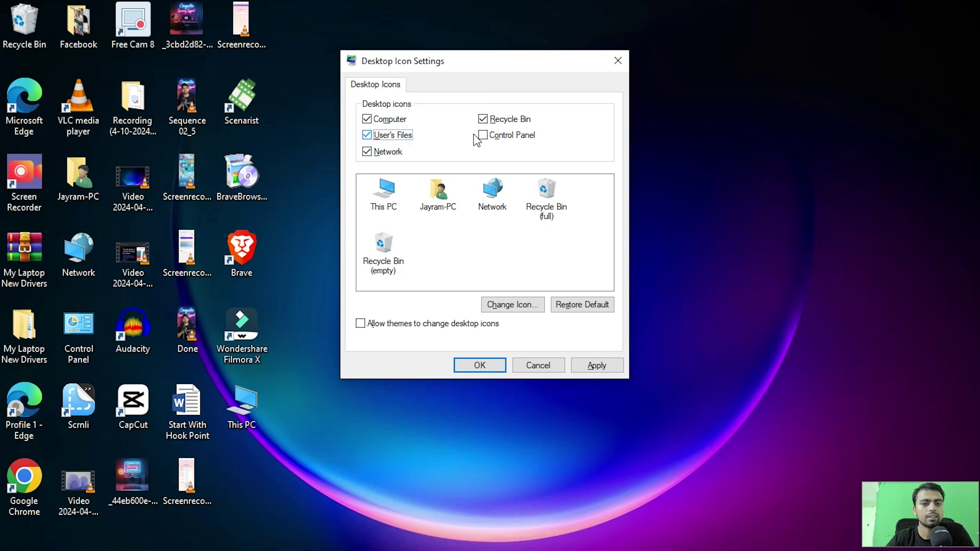
left_click(480, 136)
left_click(596, 365)
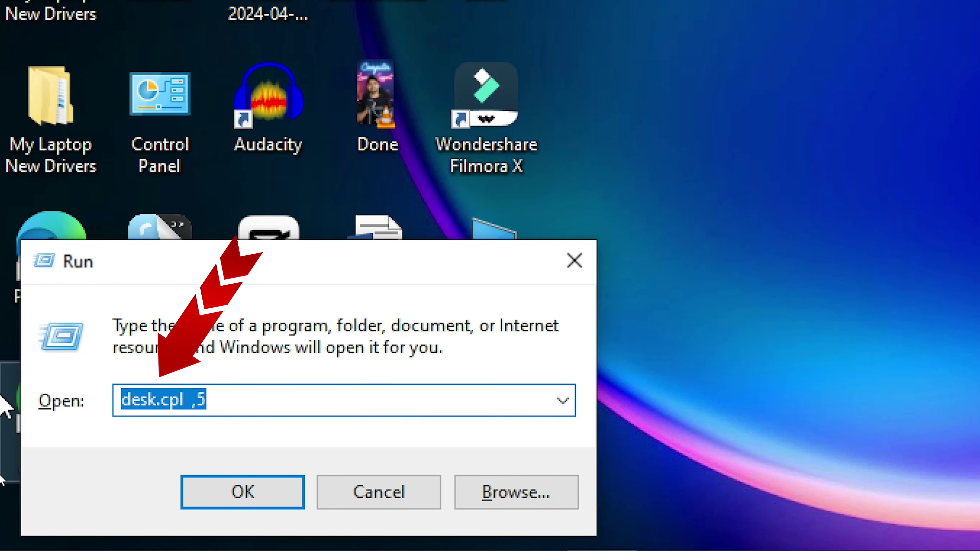
Open Network Connections by running ncpa.cpl.
type("n")
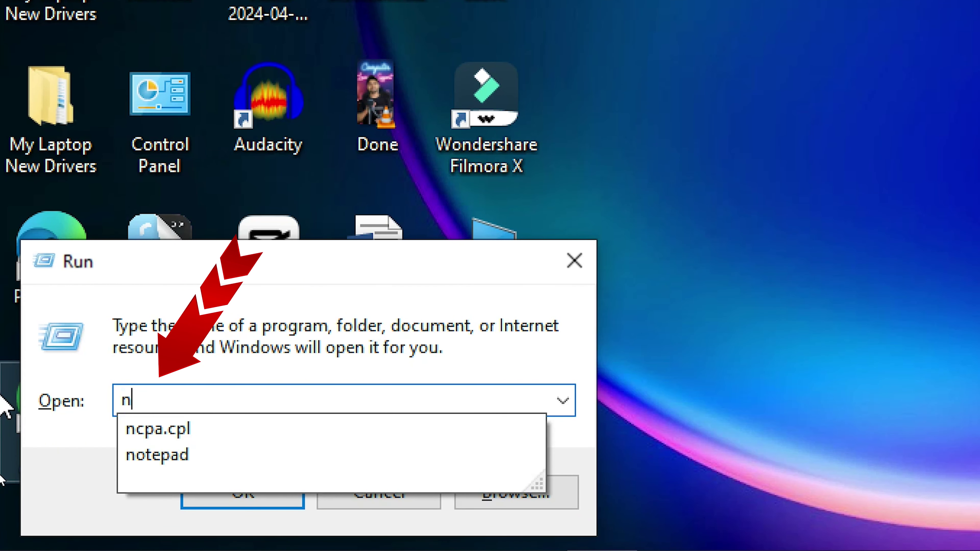
key("Down")
key("Return")
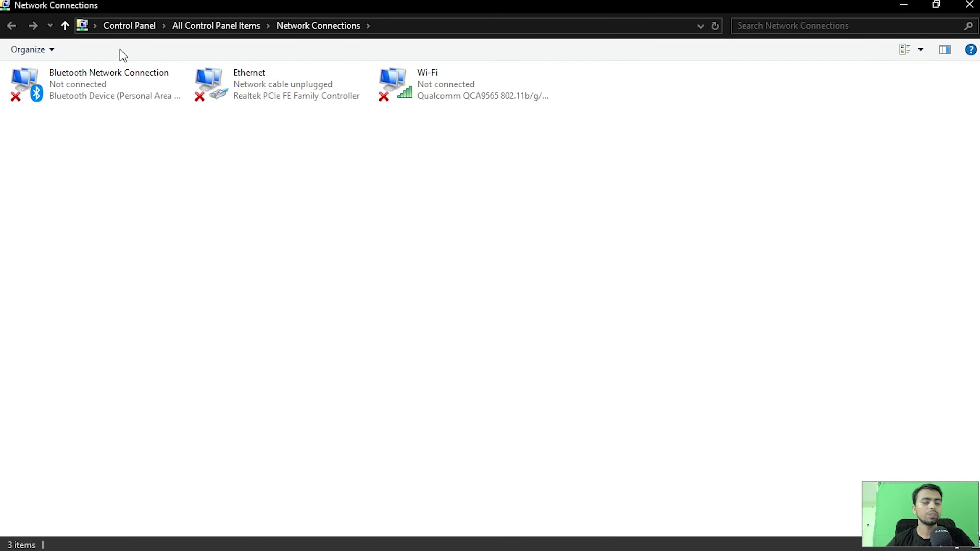
Select the Ethernet, Wi-Fi and Bluetooth network connections one after another, and clear the selection.
left_click(266, 92)
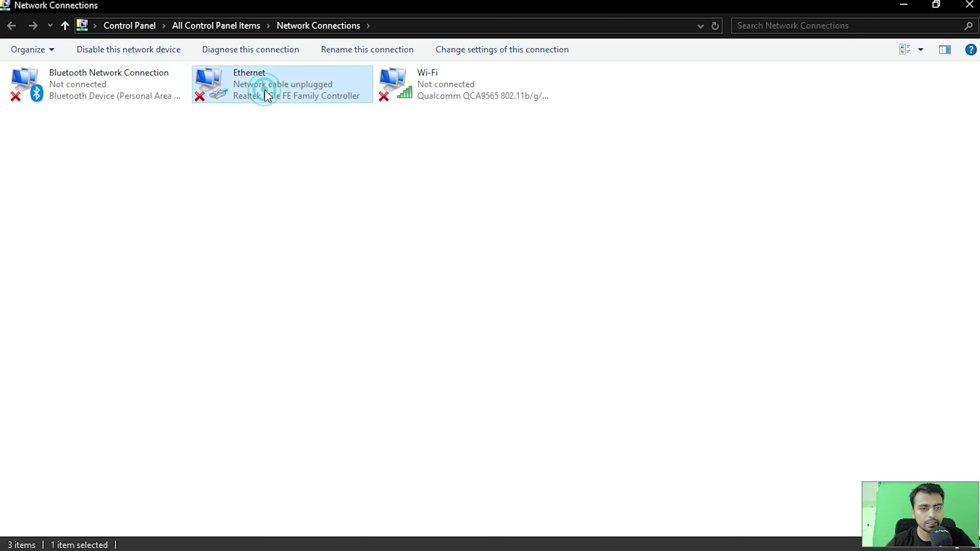
left_click(431, 96)
left_click(168, 87)
left_click(308, 152)
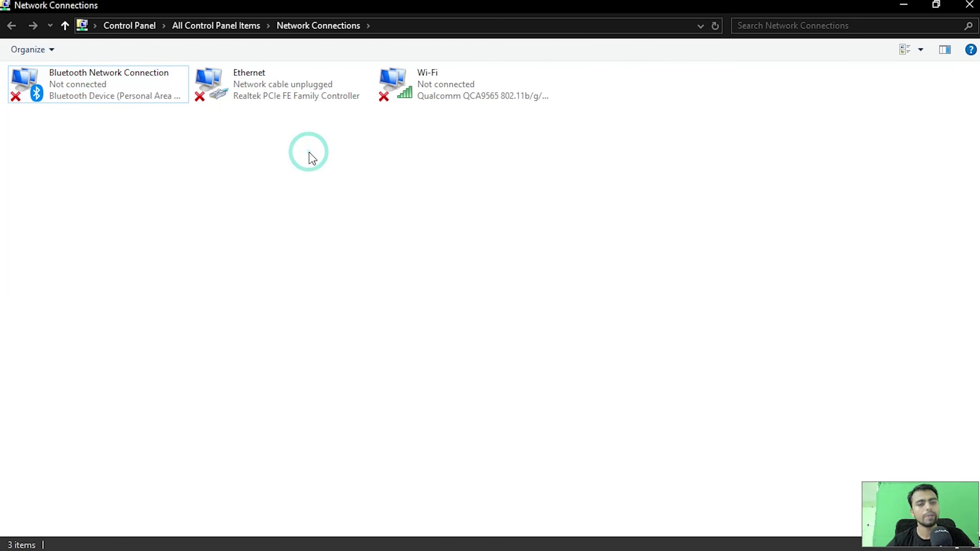
View the properties of the Ethernet connection and close them without changes.
left_click(275, 88)
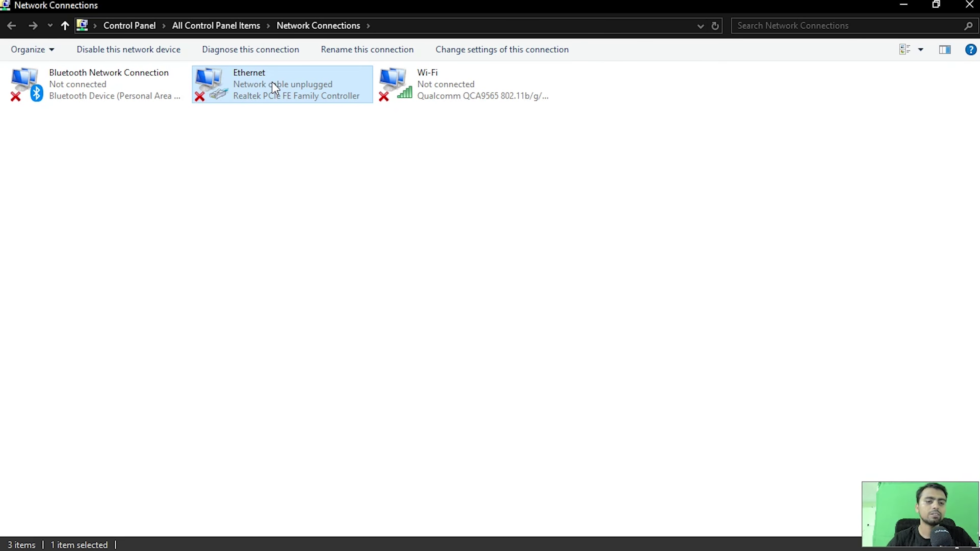
right_click(275, 88)
left_click(337, 138)
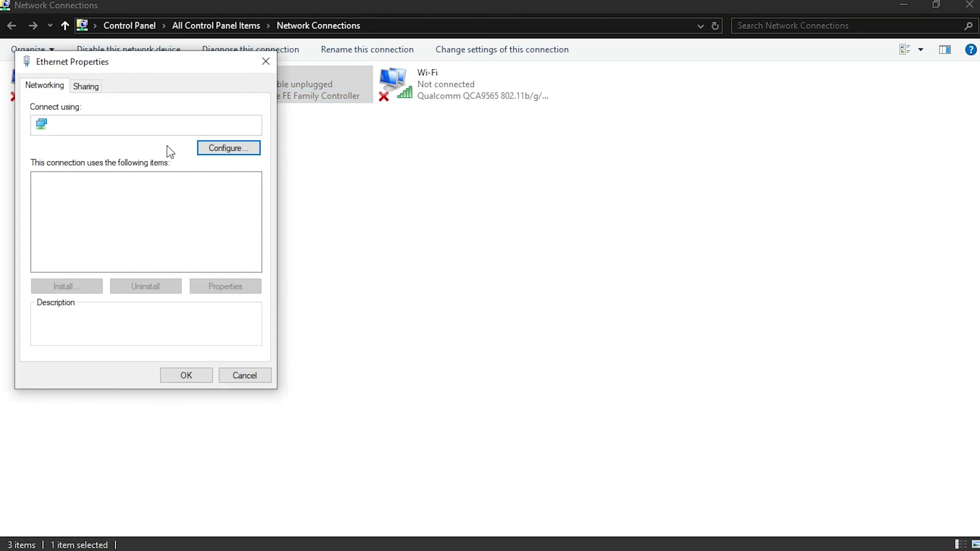
left_click(116, 216)
left_click(265, 61)
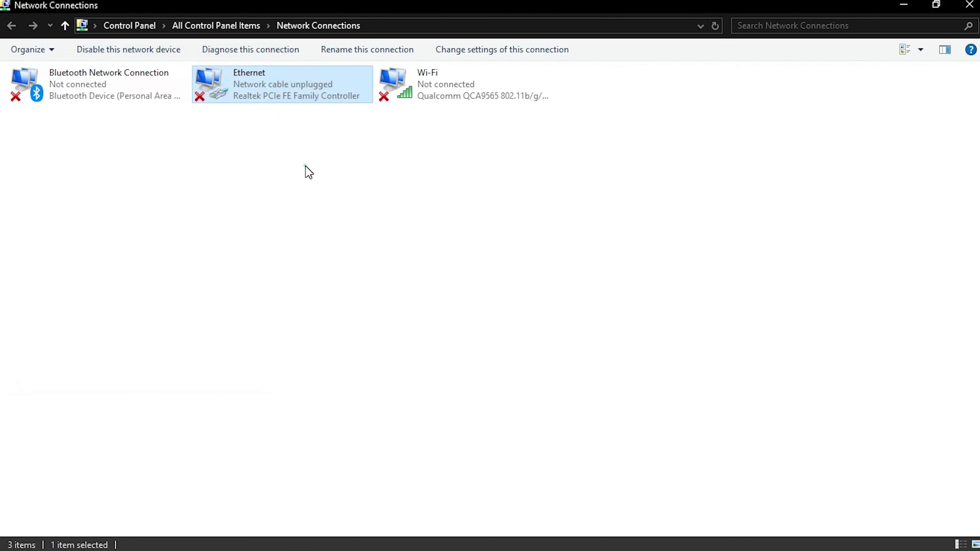
Review the actions available for the Wi-Fi connection without choosing any, and leave all connections deselected.
left_click(306, 170)
left_click(261, 74)
left_click(313, 204)
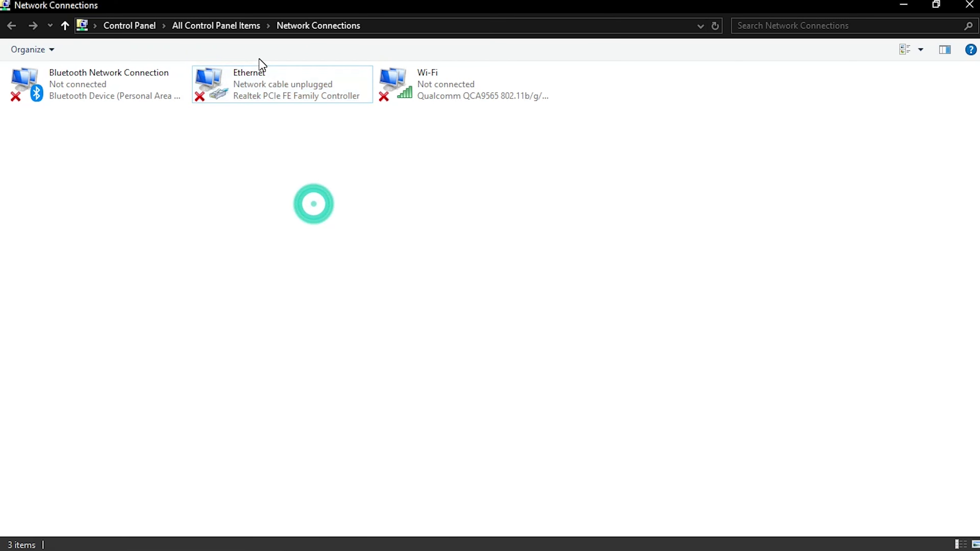
left_click(262, 88)
left_click(487, 105)
right_click(439, 83)
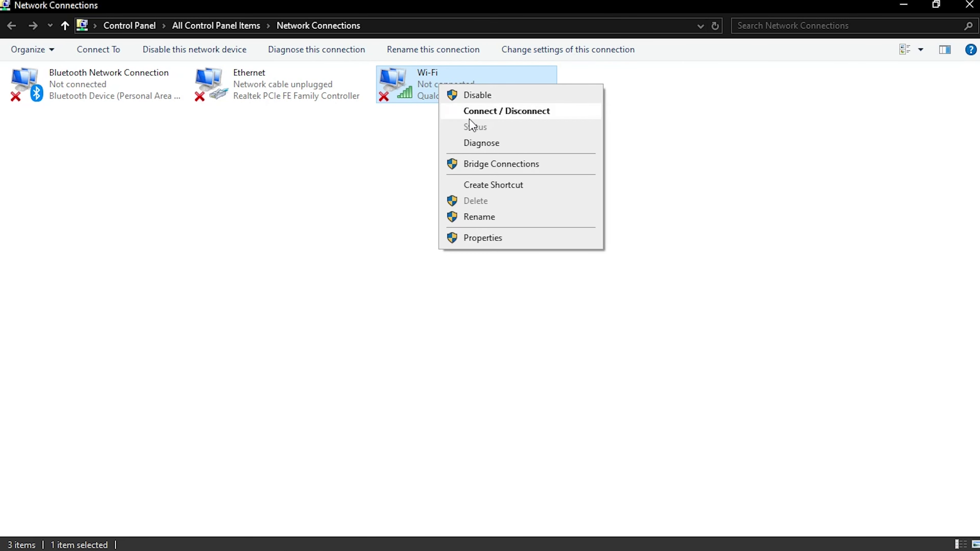
left_click(394, 138)
right_click(415, 82)
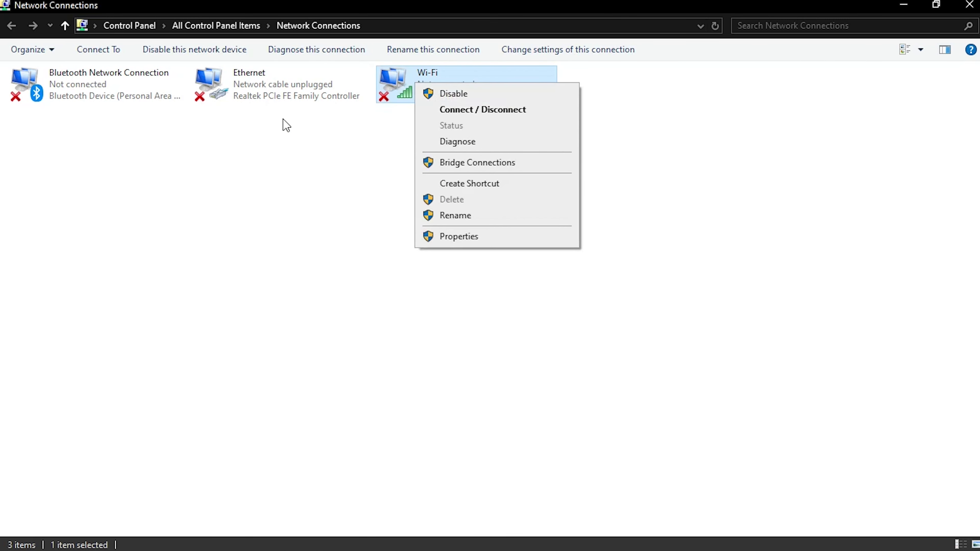
left_click(339, 200)
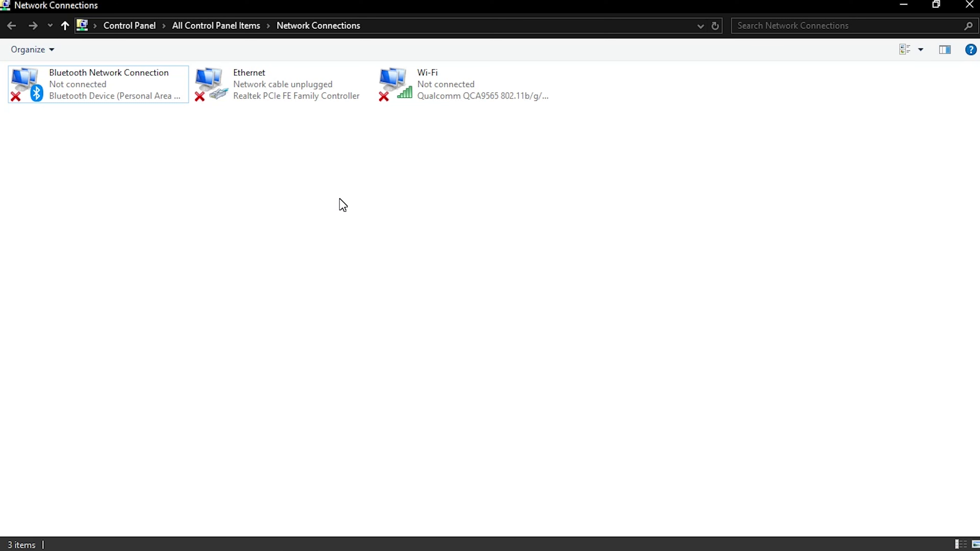
left_click(339, 198)
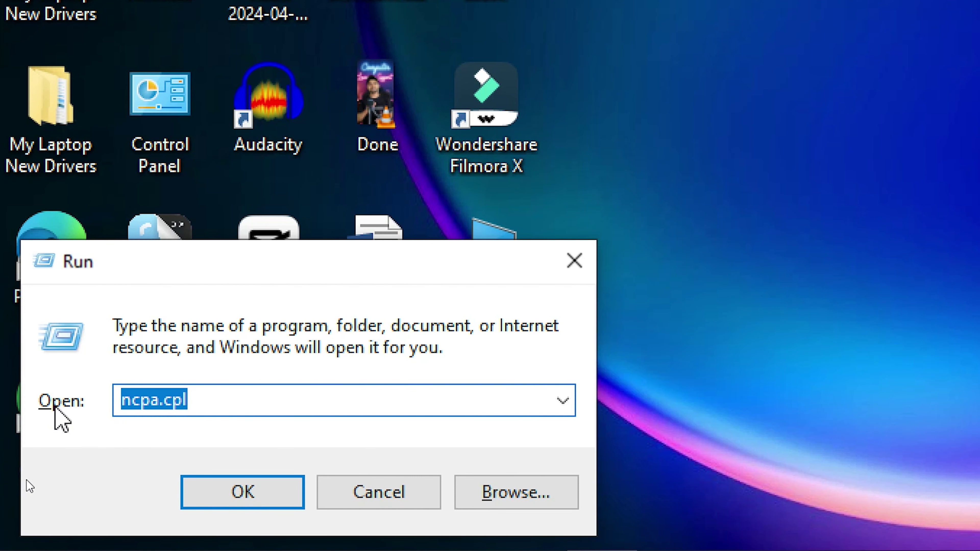
Open Programs and Features by running appwiz.cpl.
type("app")
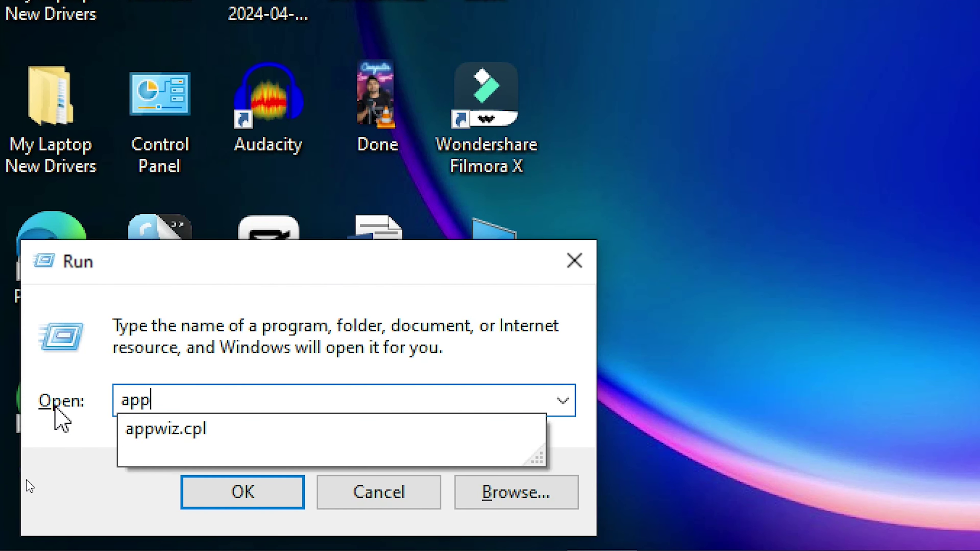
key("Down")
key("Return")
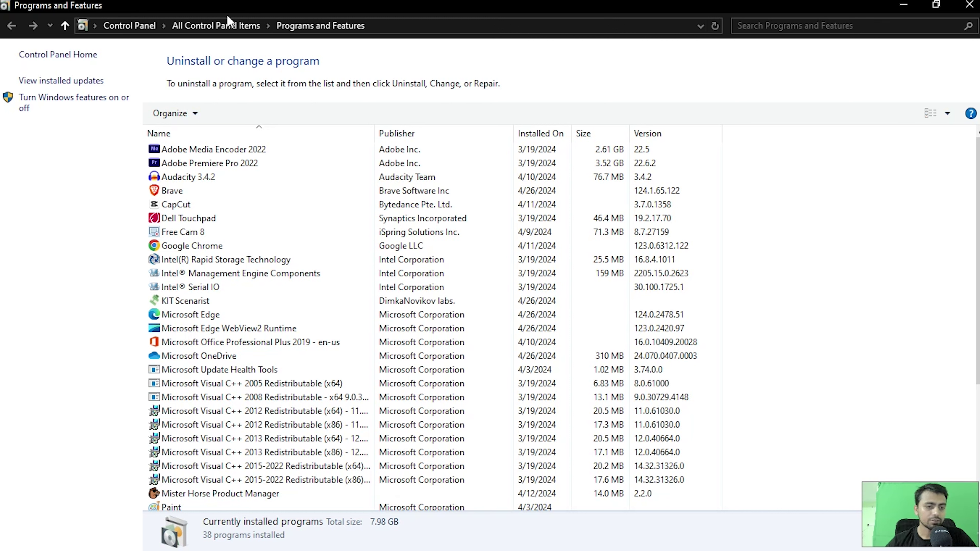
Look through the installed programs and select Intel(R) Rapid Storage Technology and Dell Touchpad in turn to view their details.
scroll(212, 304, "down", 5)
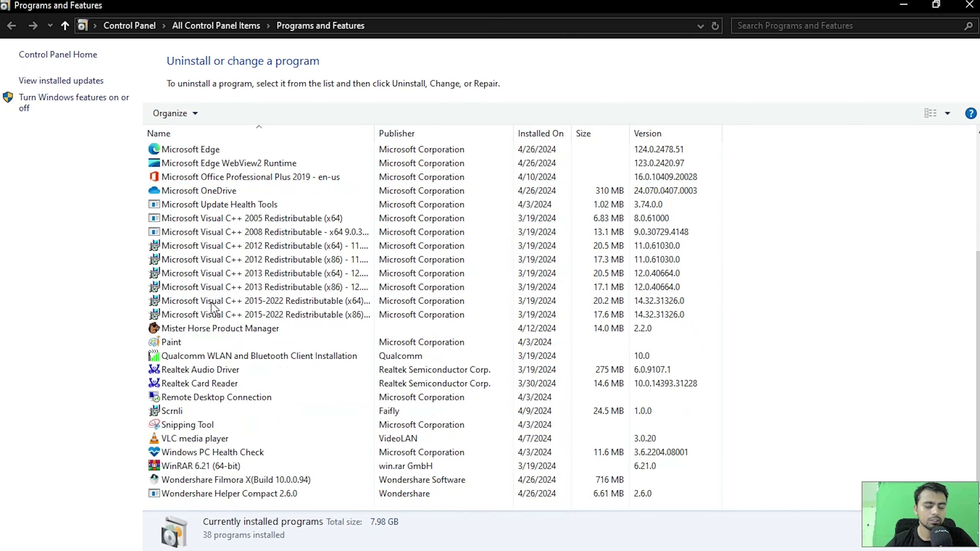
scroll(212, 305, "up", 5)
left_click(204, 259)
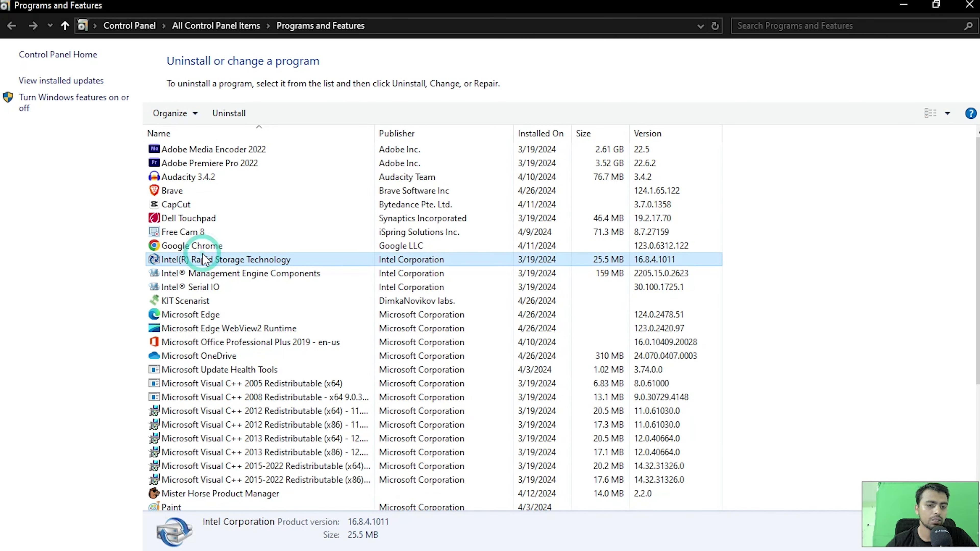
left_click(193, 218)
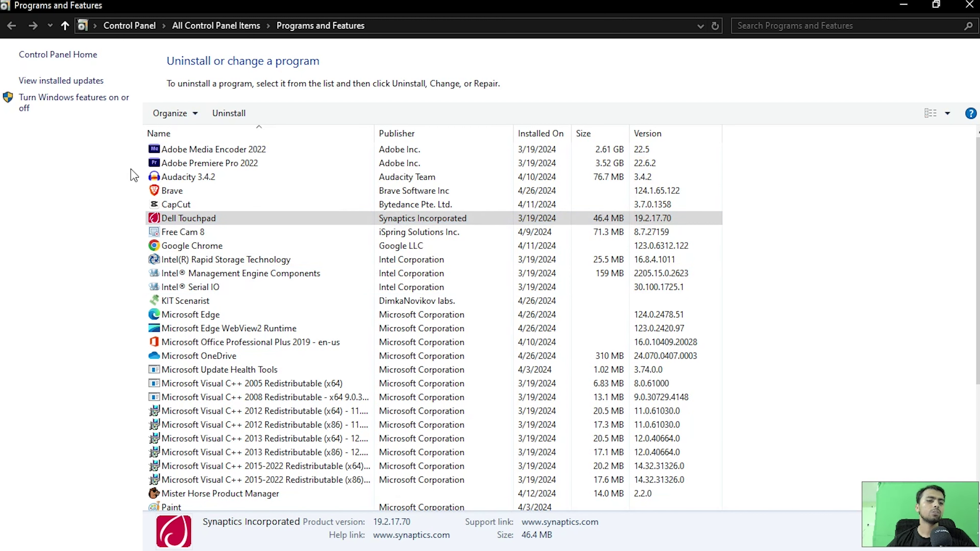
Review the list for turning Windows features on or off, and cancel without changes.
left_click(88, 102)
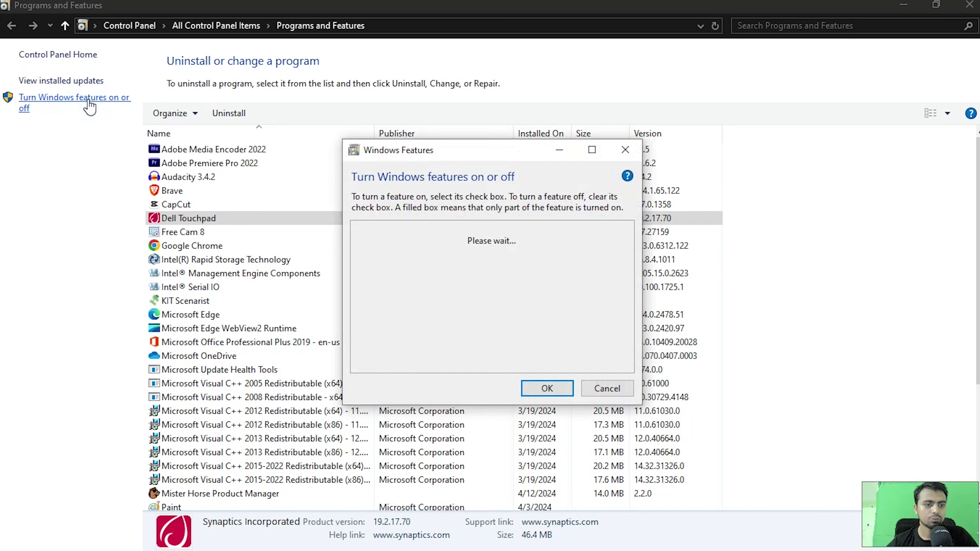
left_click_drag(444, 150, 373, 112)
scroll(349, 262, "down", 2)
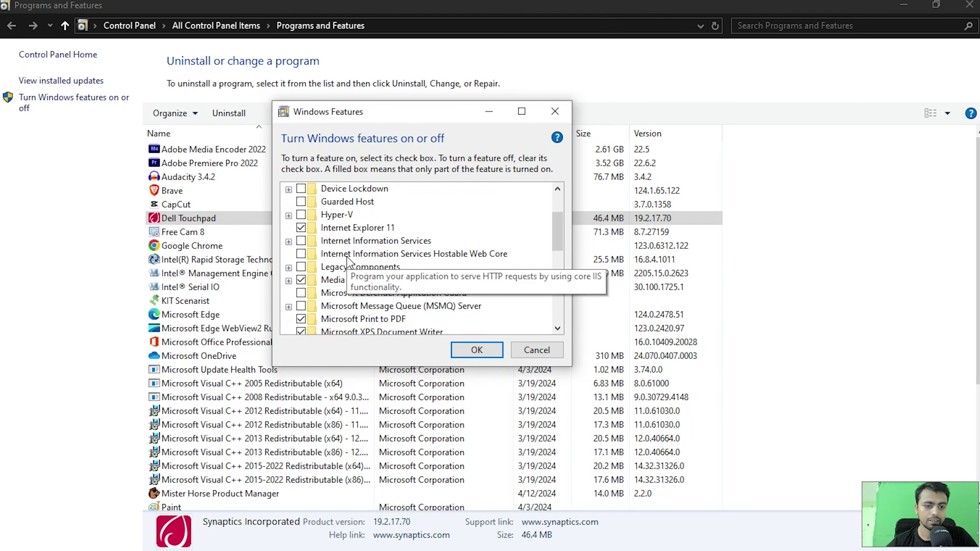
scroll(349, 262, "down", 1)
scroll(346, 232, "up", 1)
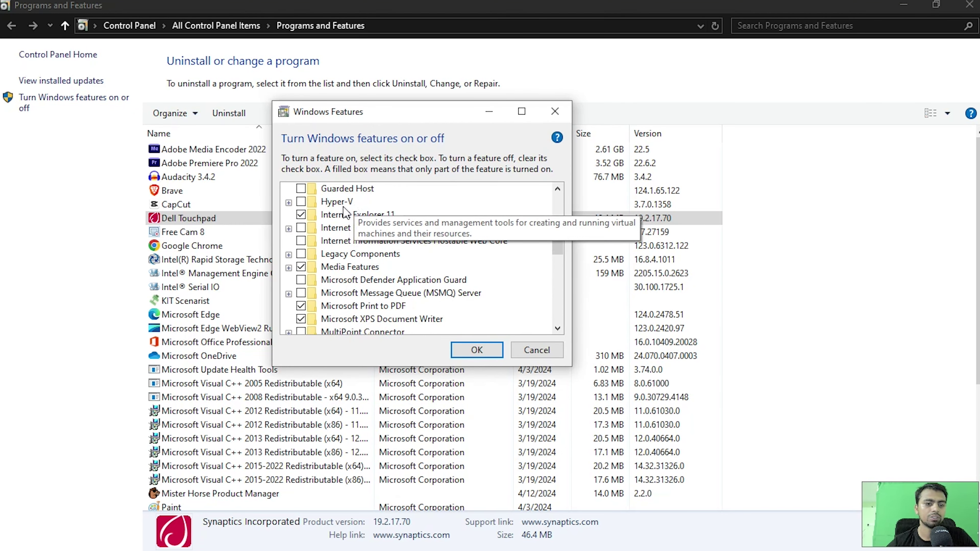
scroll(348, 231, "down", 4)
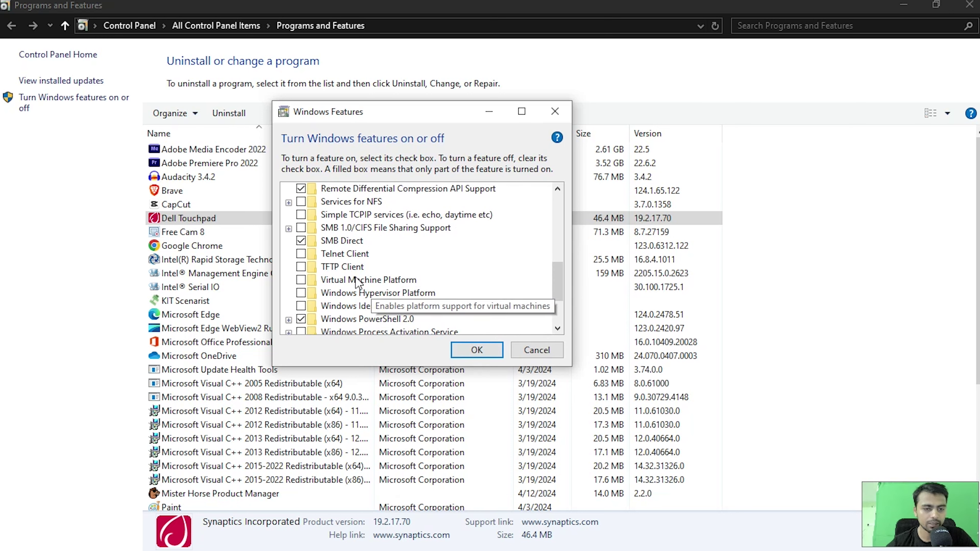
scroll(351, 255, "up", 4)
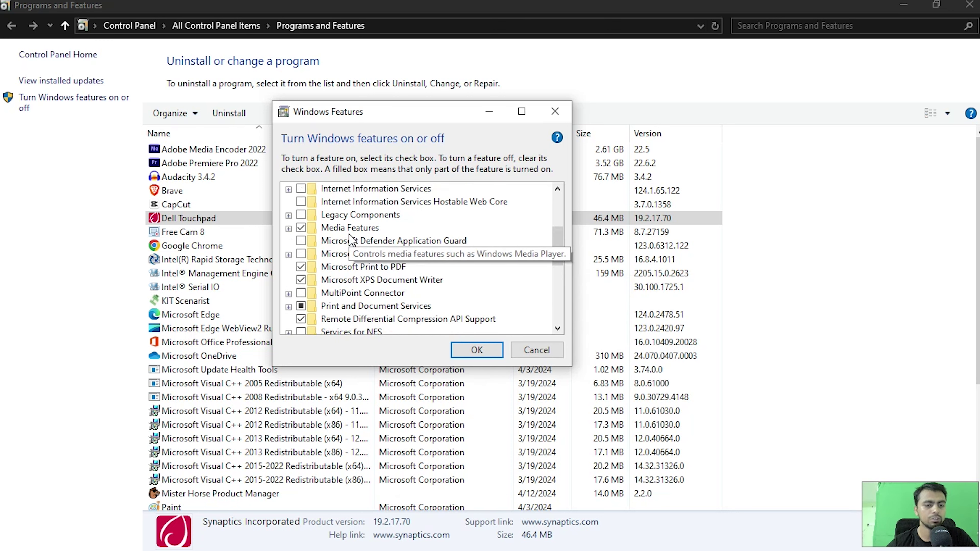
left_click(536, 349)
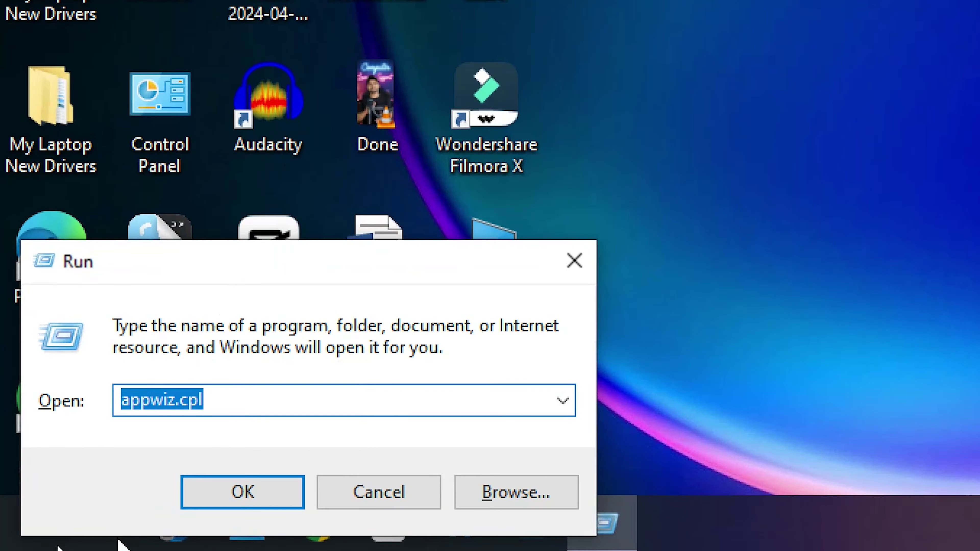
Open Control Panel by running control.
left_click(247, 400)
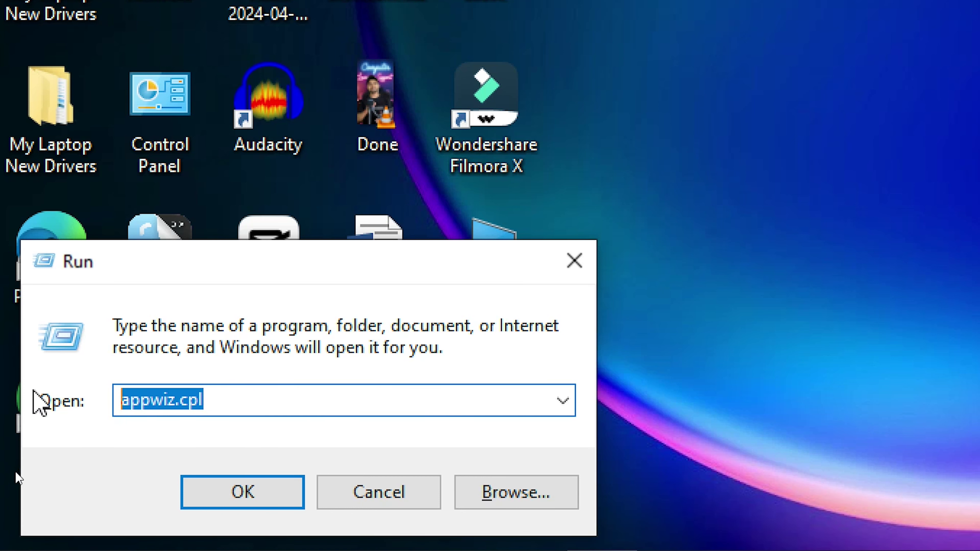
type("contro")
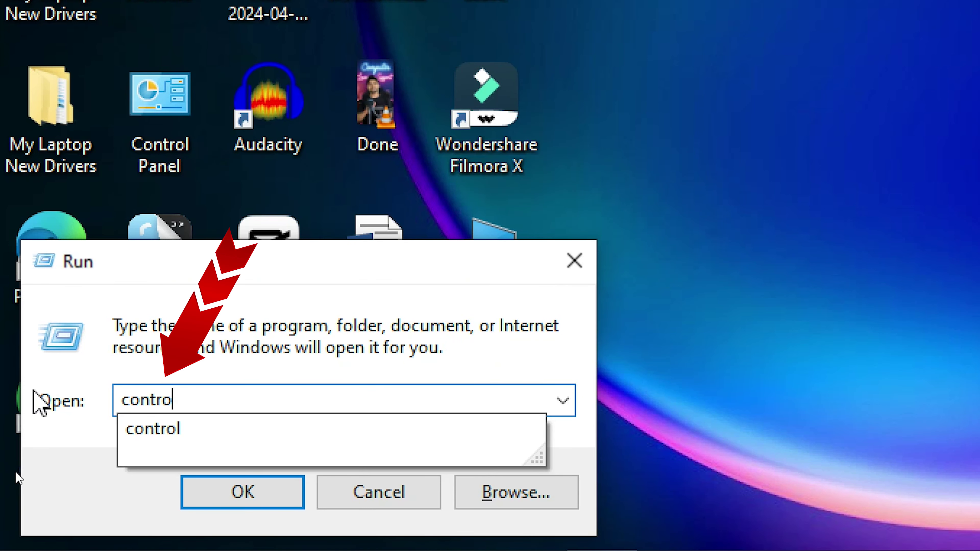
type("l")
key("Return")
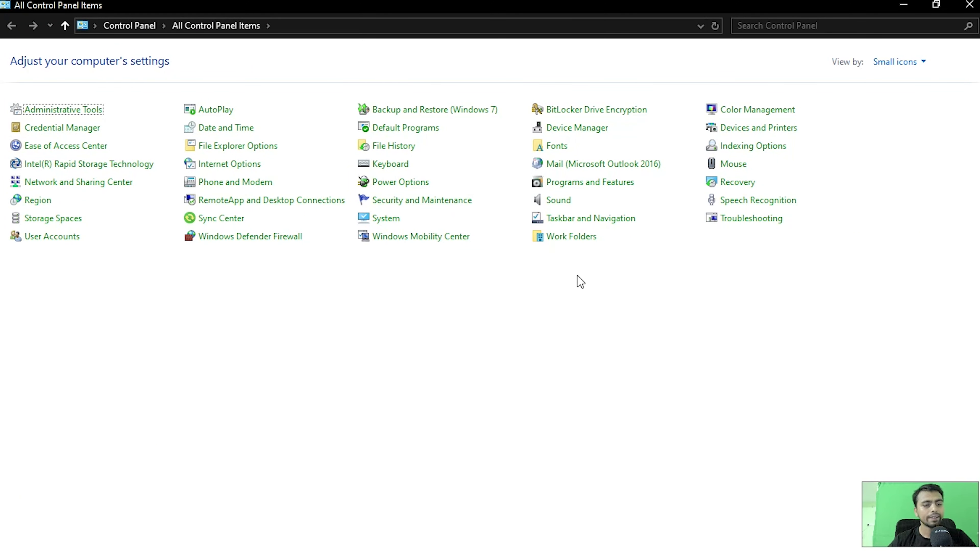
Open Remote Desktop Connection by running mstsc.
left_click(49, 269)
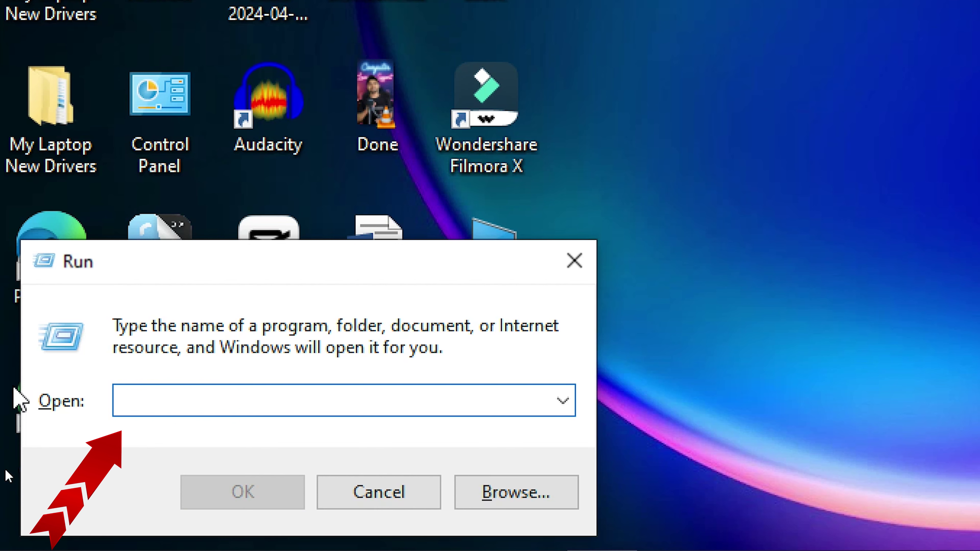
type("mstsc")
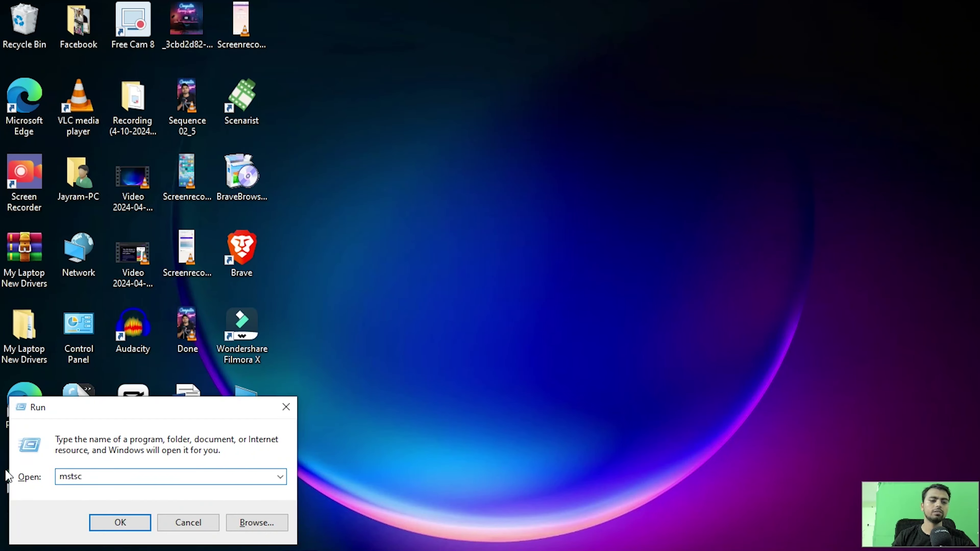
key("Return")
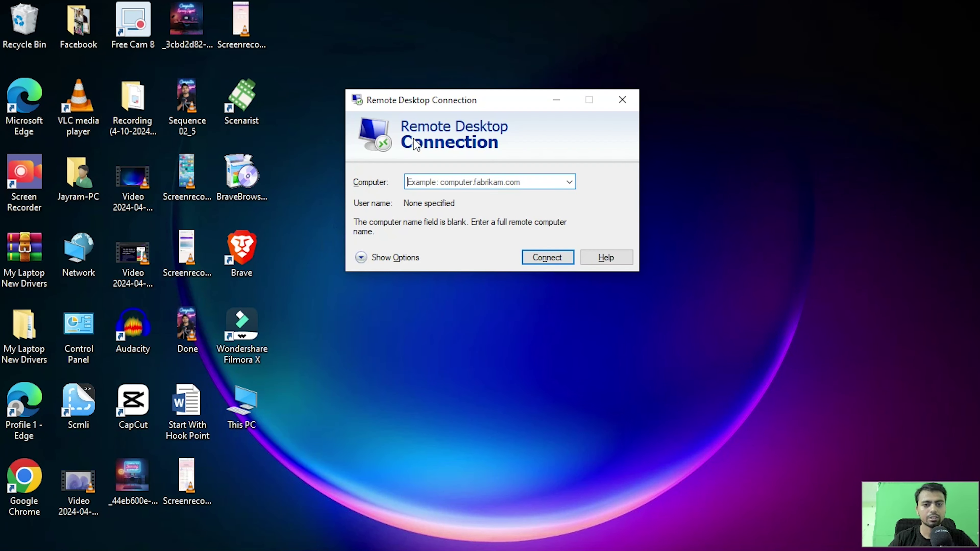
Move the Remote Desktop Connection window slightly higher on the desktop, clear of the desktop shortcuts.
left_click_drag(489, 107, 485, 58)
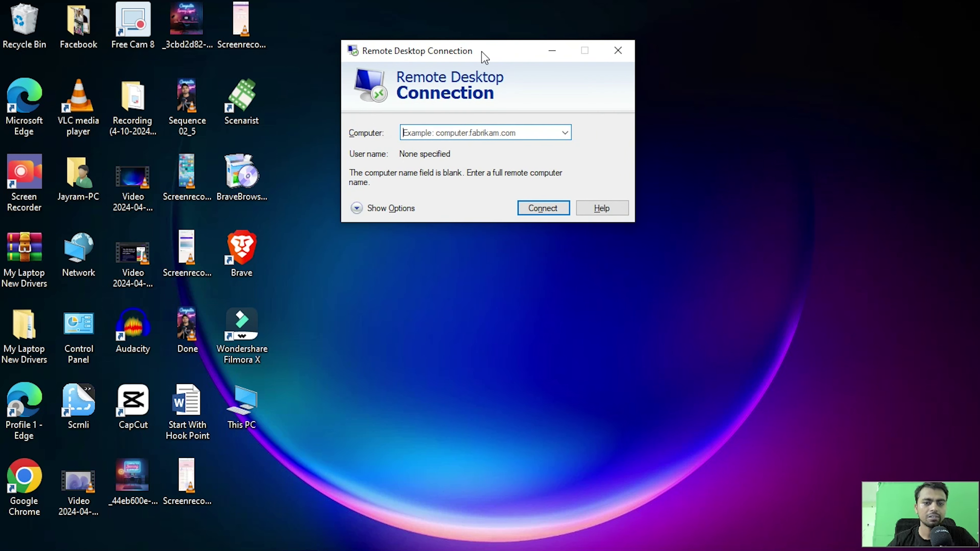
left_click_drag(484, 58, 510, 58)
left_click(444, 123)
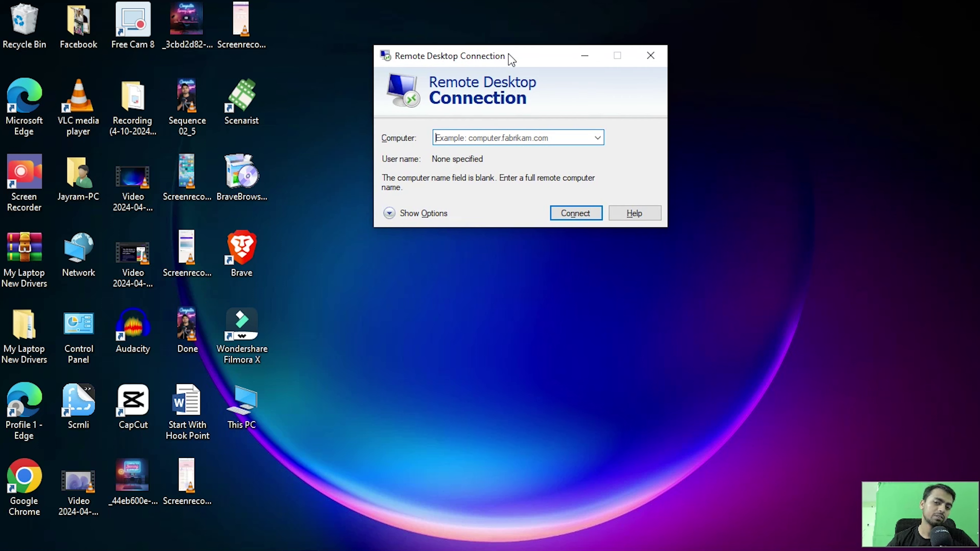
left_click_drag(513, 58, 471, 56)
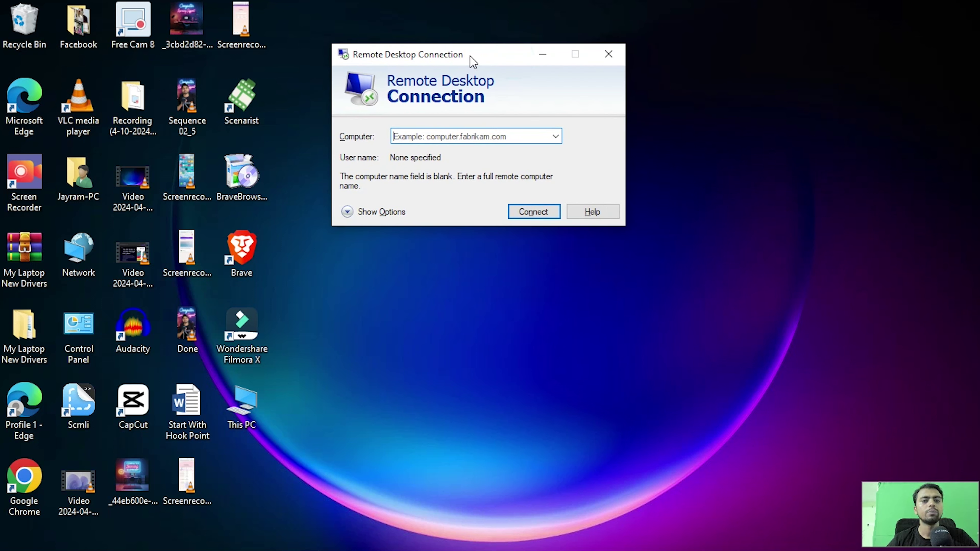